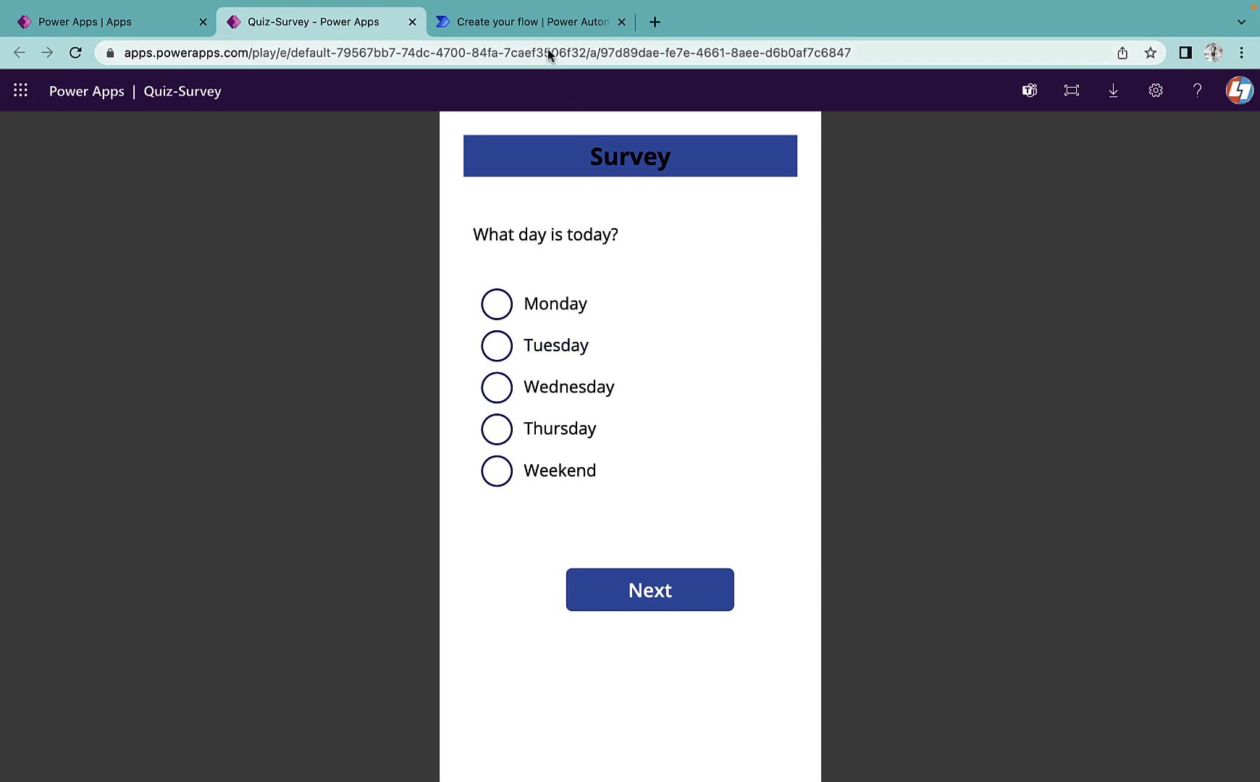
Create a manually triggered instant cloud flow named 'Quarantine App'.
{"action": "left_click", "coordinate": [531, 26]}
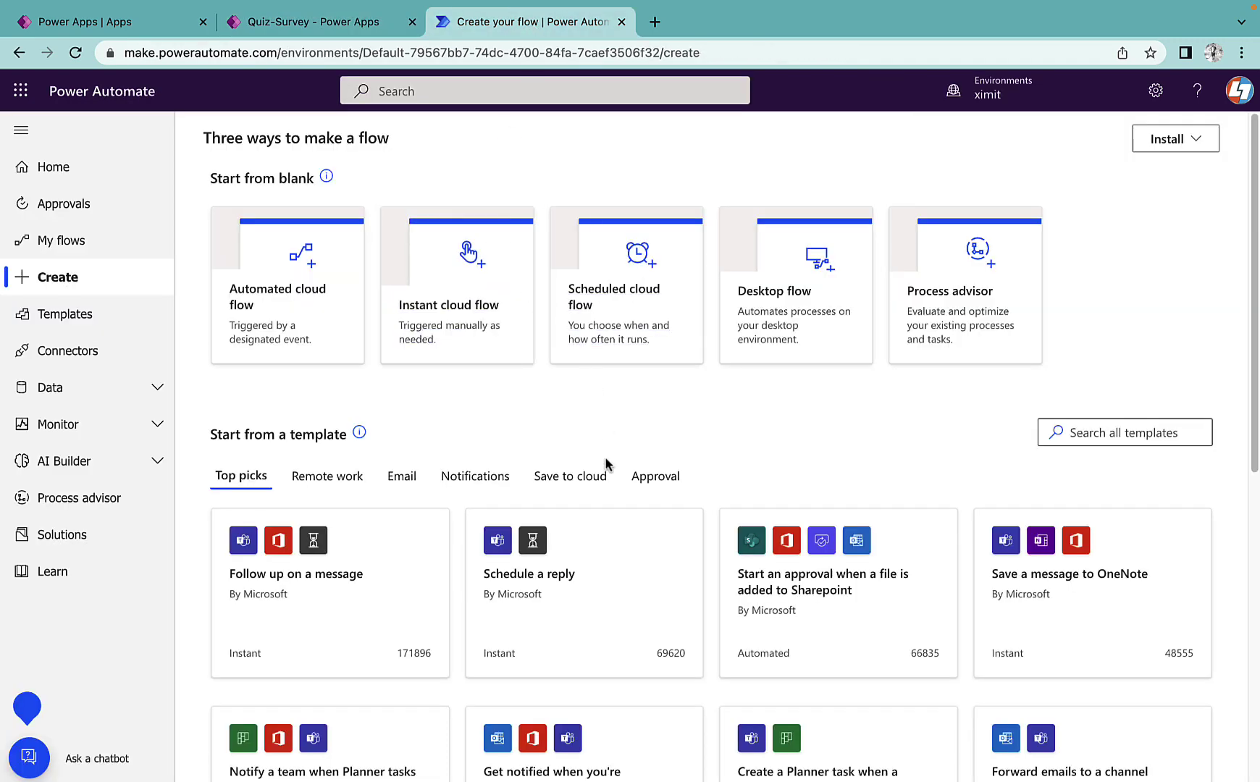
{"action": "left_click", "coordinate": [449, 308]}
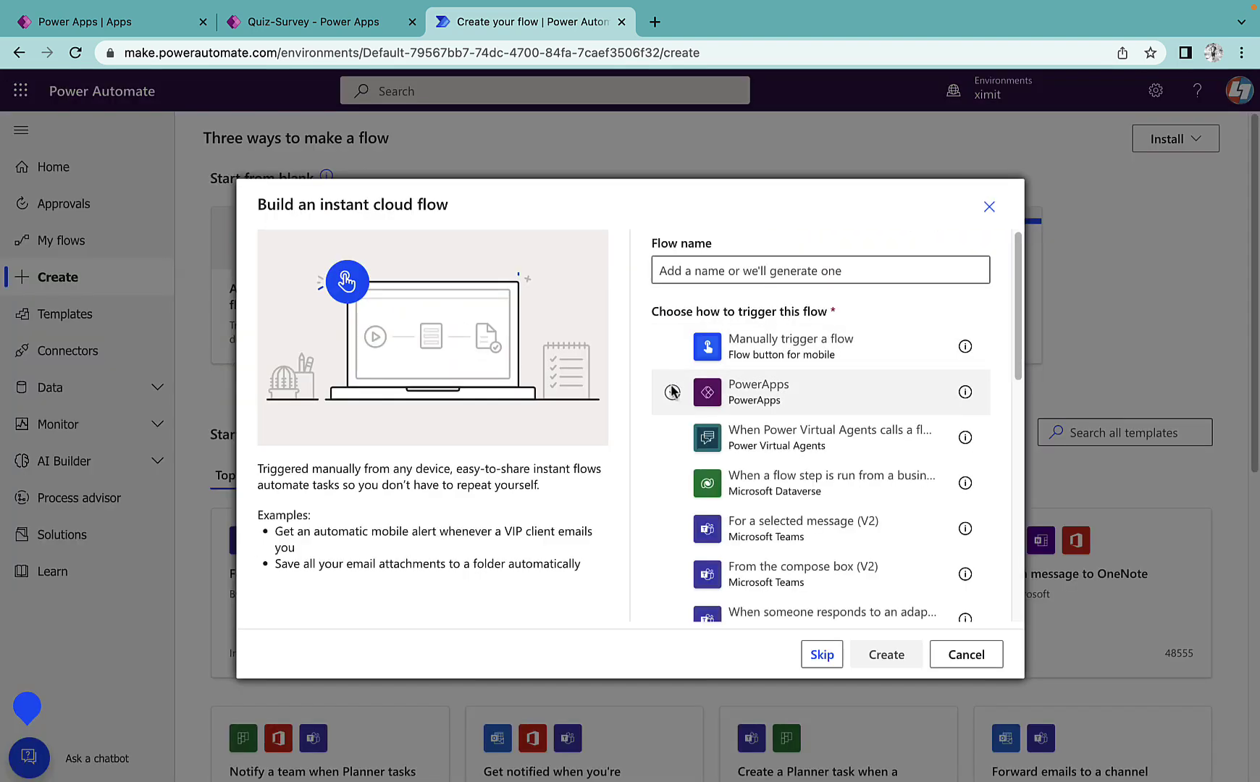
{"action": "left_click", "coordinate": [750, 351]}
{"action": "left_click", "coordinate": [733, 274]}
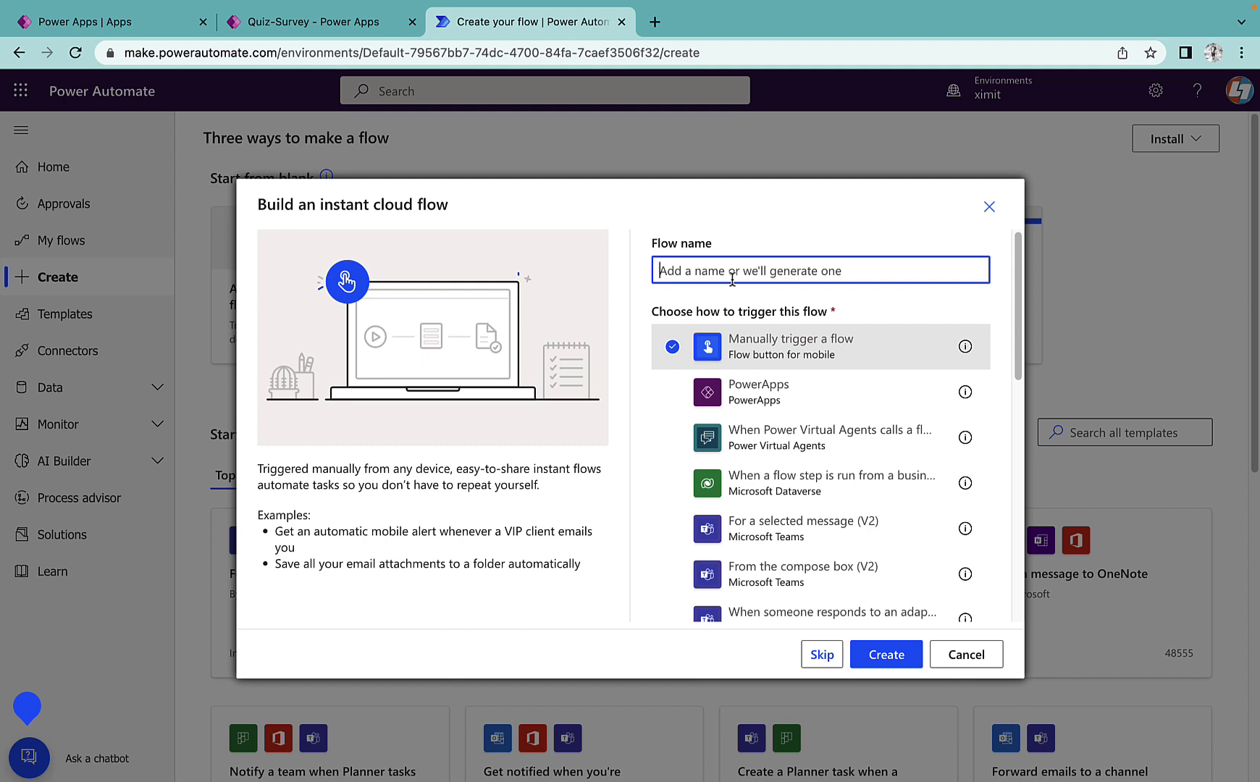
{"action": "type", "text": "Quarantine"}
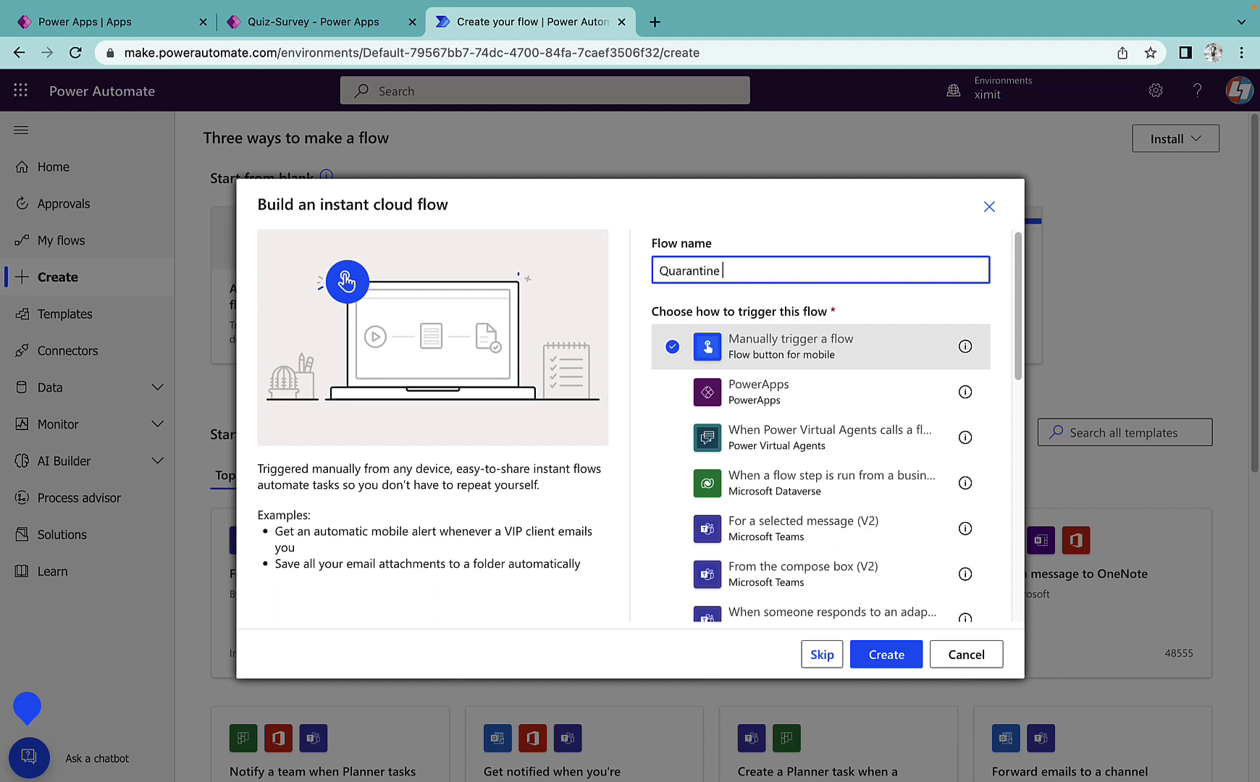
{"action": "type", "text": " App"}
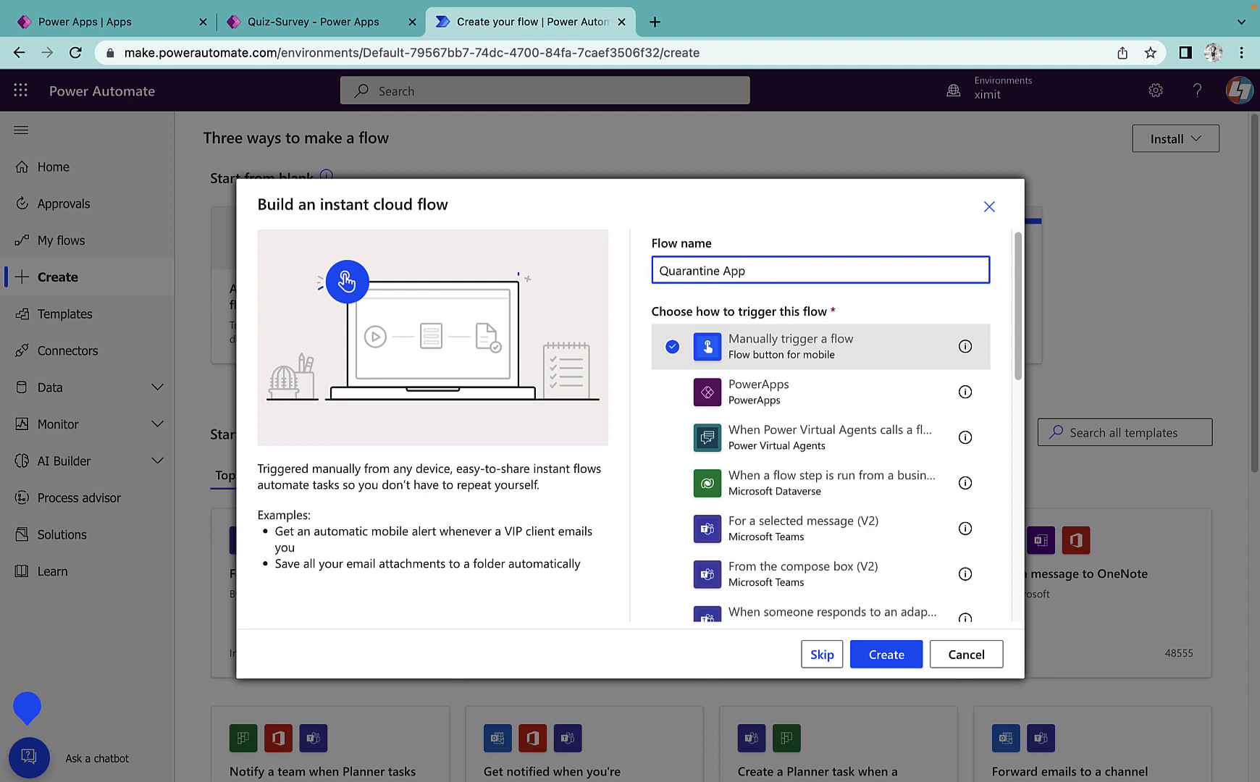
{"action": "left_click", "coordinate": [884, 654]}
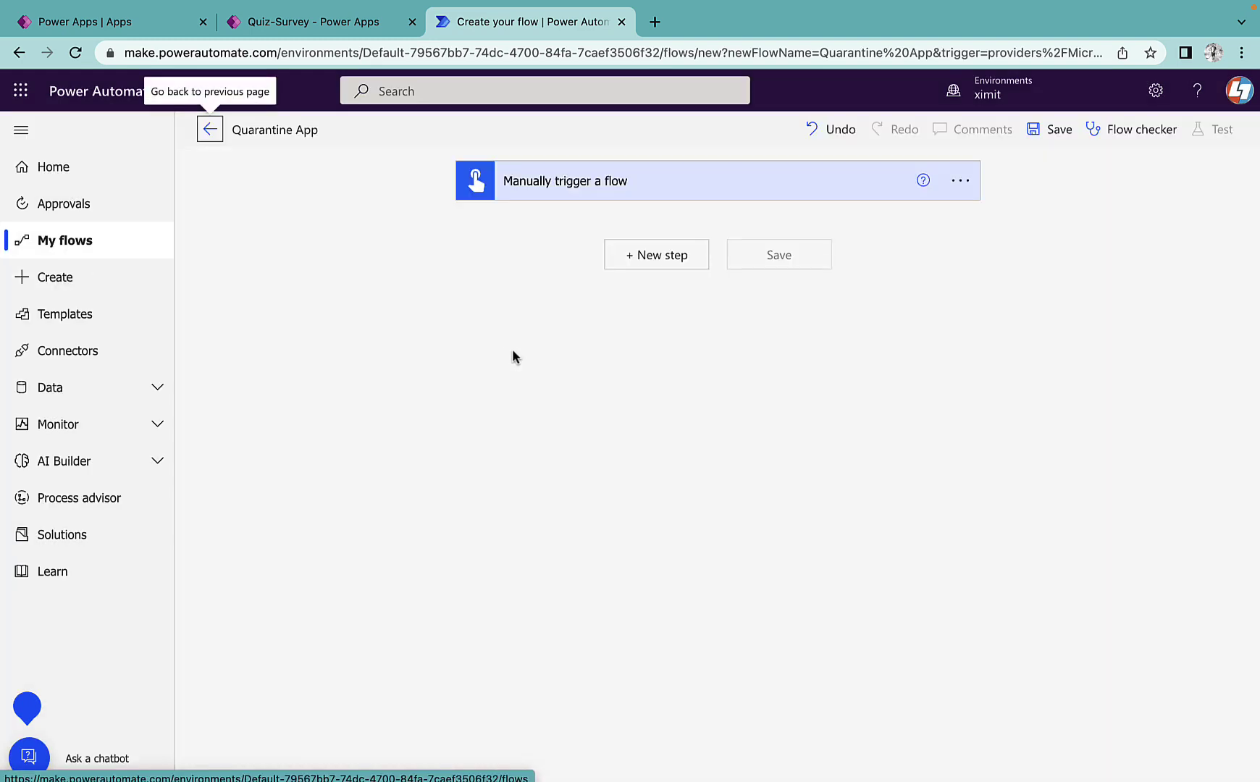
Add the Power Apps for Admins 'Set App Quarantine State' action under the manual trigger.
{"action": "left_click", "coordinate": [654, 260]}
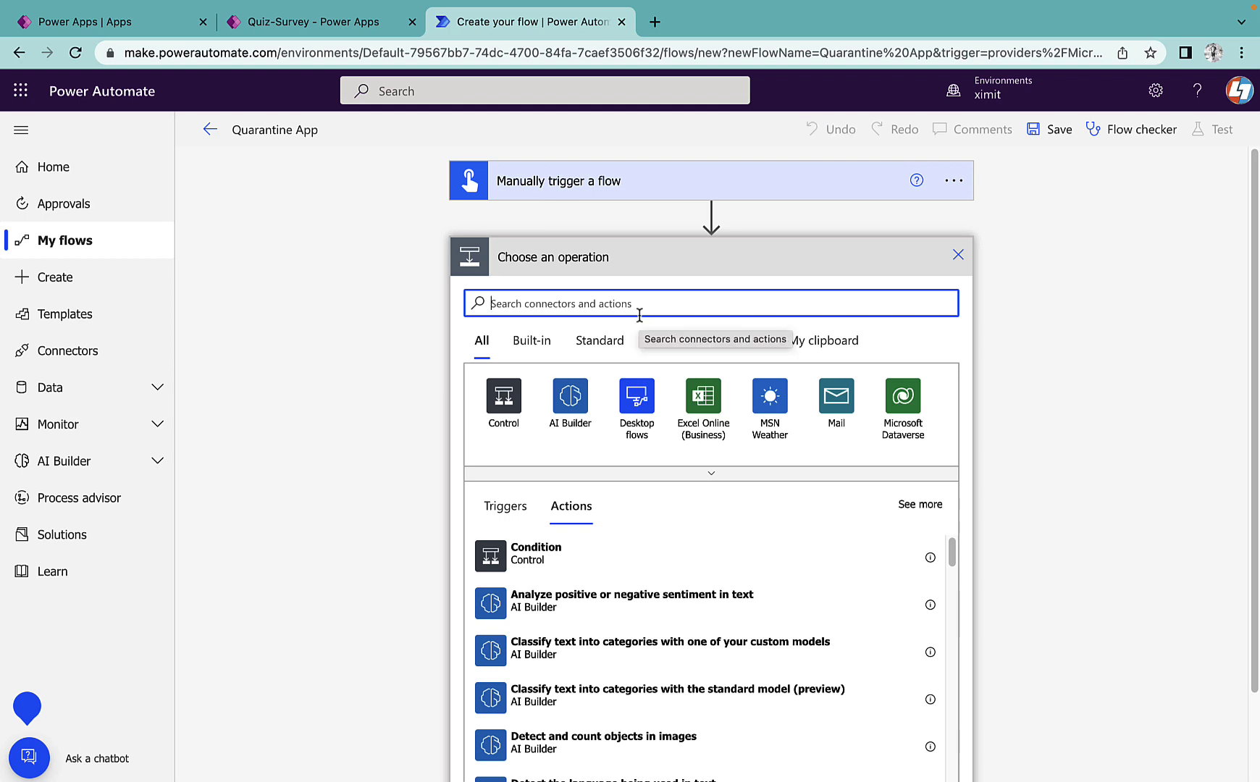
{"action": "type", "text": "powerapps"}
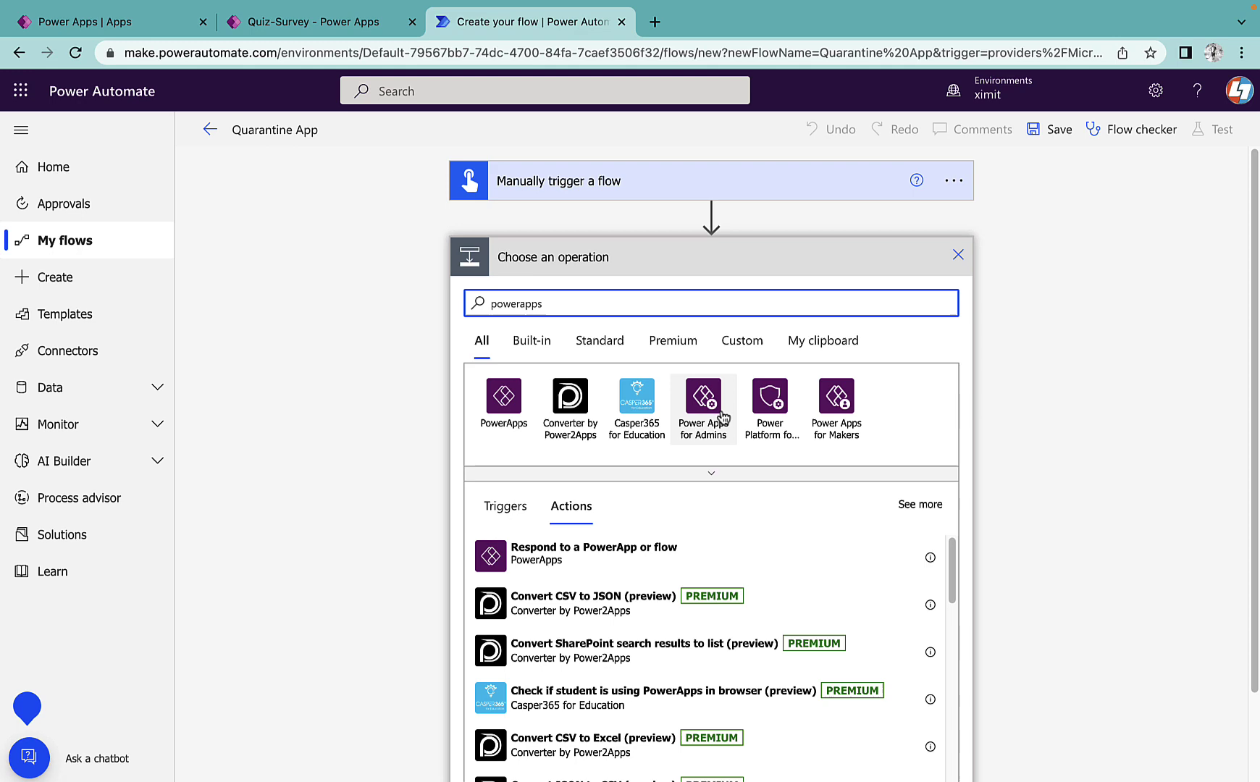
{"action": "left_click", "coordinate": [709, 403]}
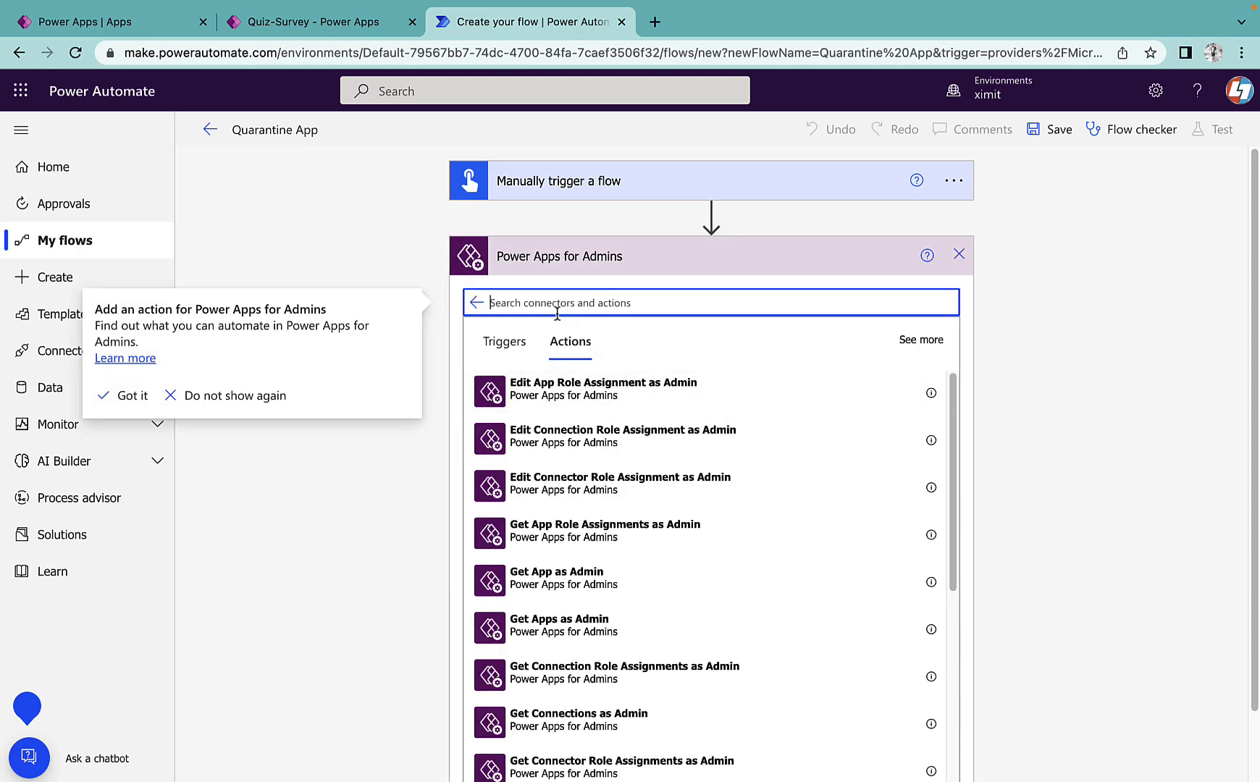
{"action": "type", "text": "qu"}
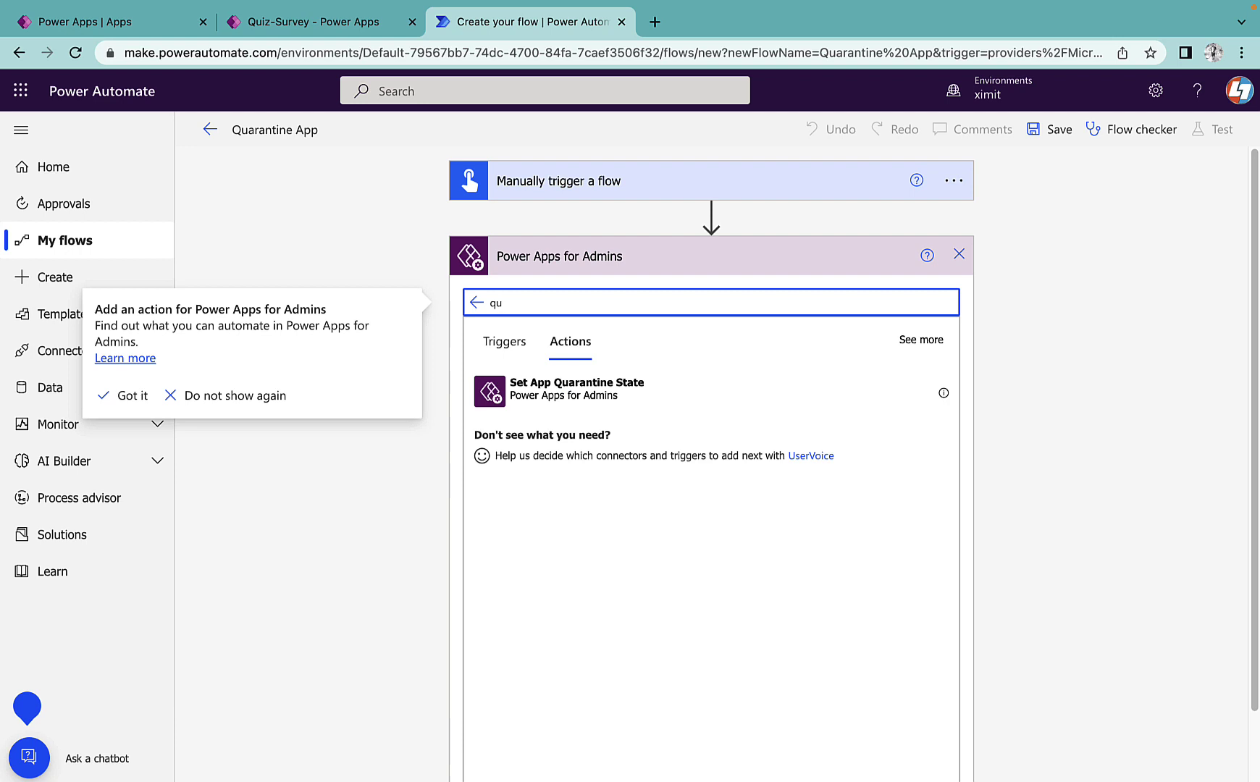
{"action": "left_click", "coordinate": [587, 398]}
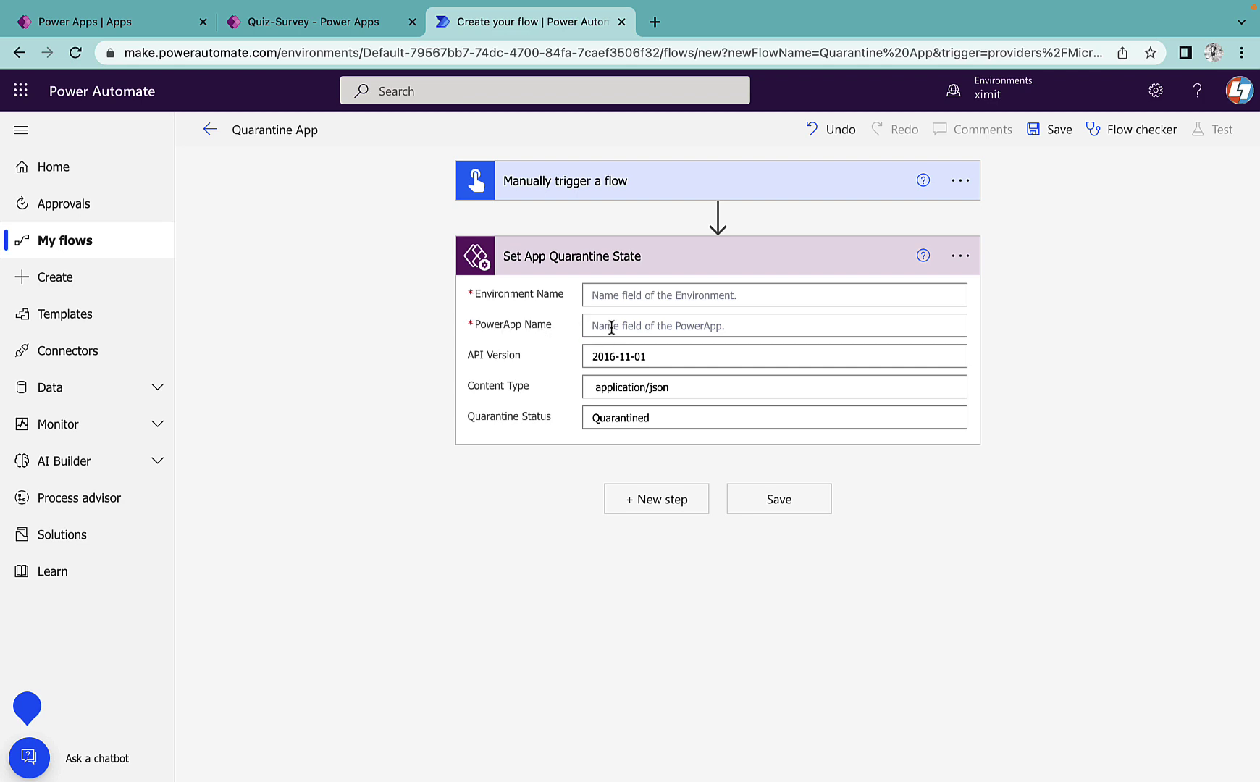
Copy the environment ID from the Quiz-Survey app's URL into Environment Name.
{"action": "left_click", "coordinate": [292, 24]}
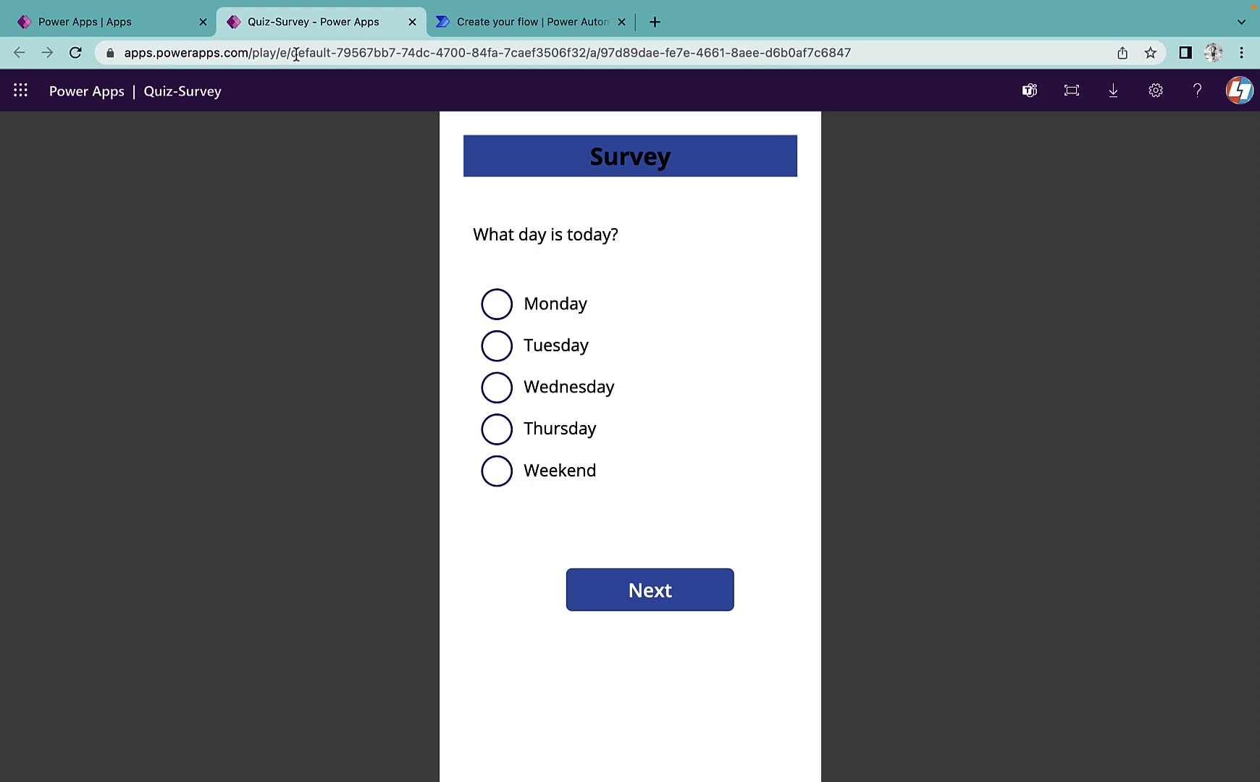
{"action": "left_click_drag", "start_coordinate": [295, 55], "coordinate": [586, 52]}
{"action": "key", "text": "ctrl+c"}
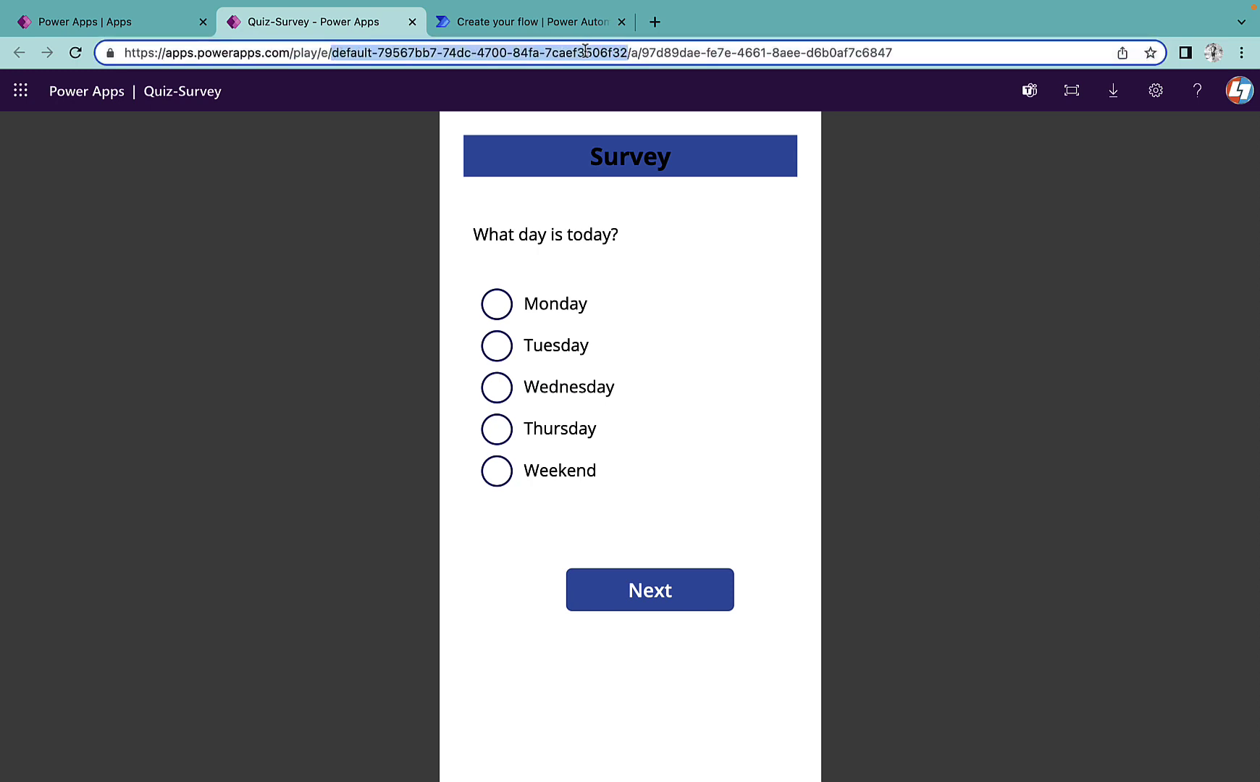
{"action": "left_click", "coordinate": [561, 24]}
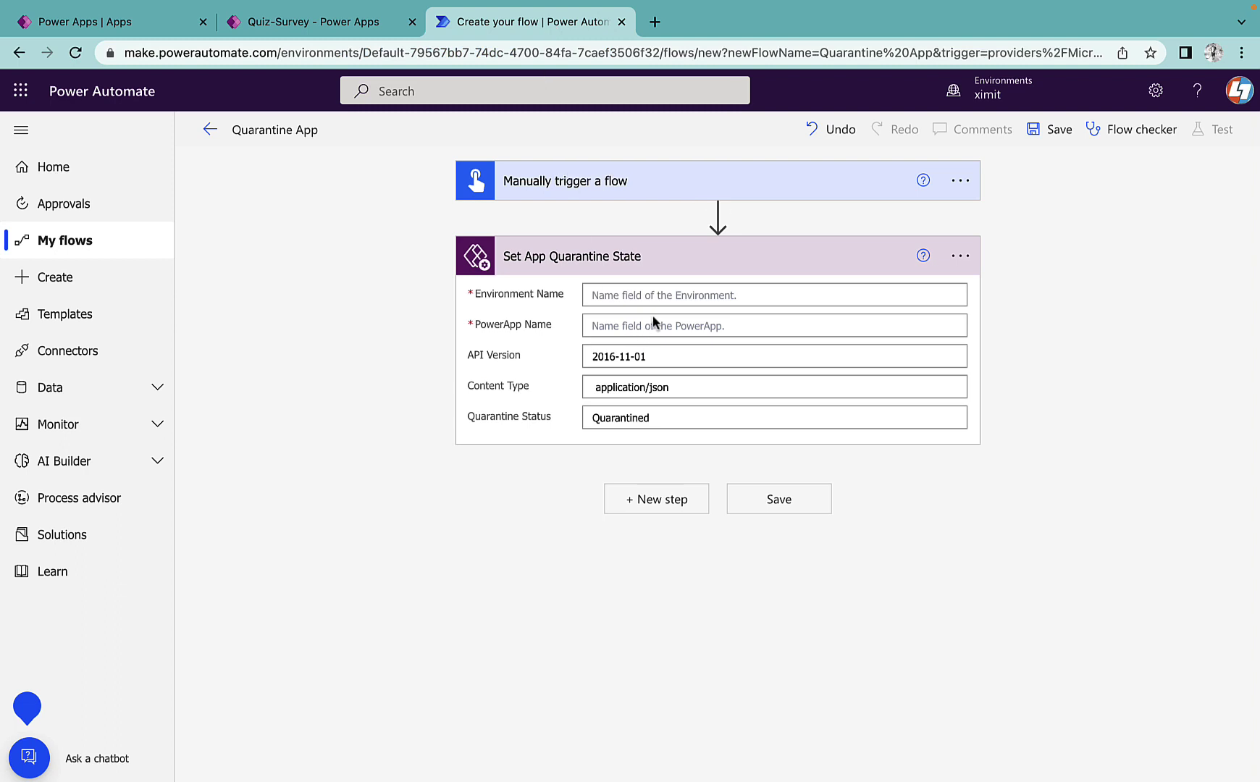
{"action": "left_click", "coordinate": [643, 295]}
{"action": "key", "text": "ctrl+v"}
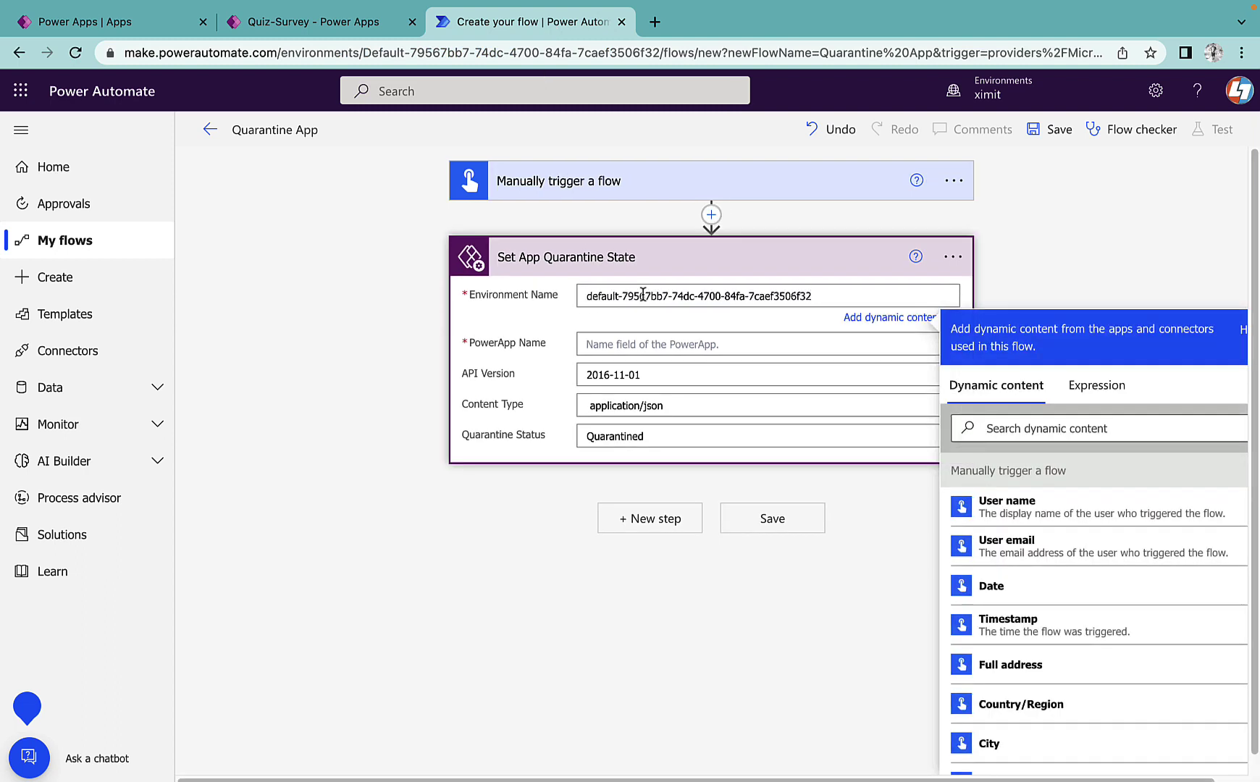
Copy the app ID from the Quiz-Survey URL into PowerApp Name.
{"action": "left_click", "coordinate": [383, 22]}
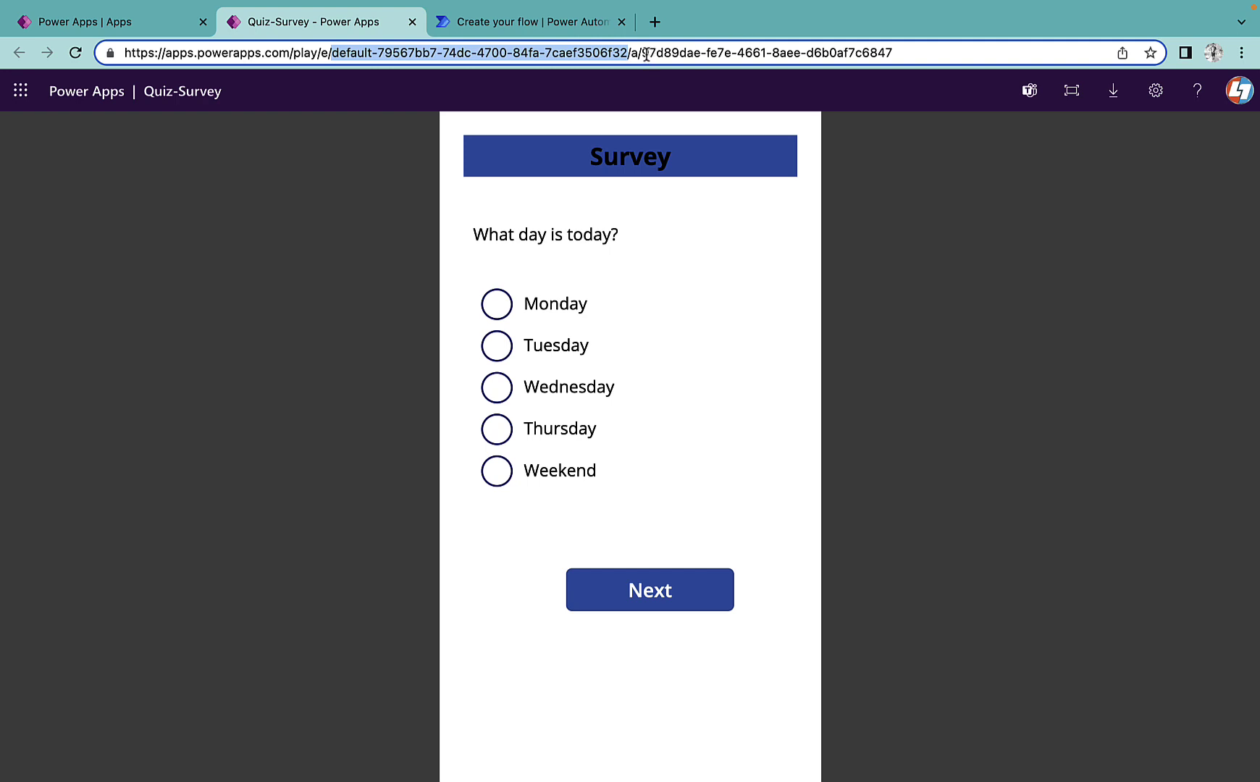
{"action": "left_click_drag", "start_coordinate": [647, 53], "coordinate": [804, 53]}
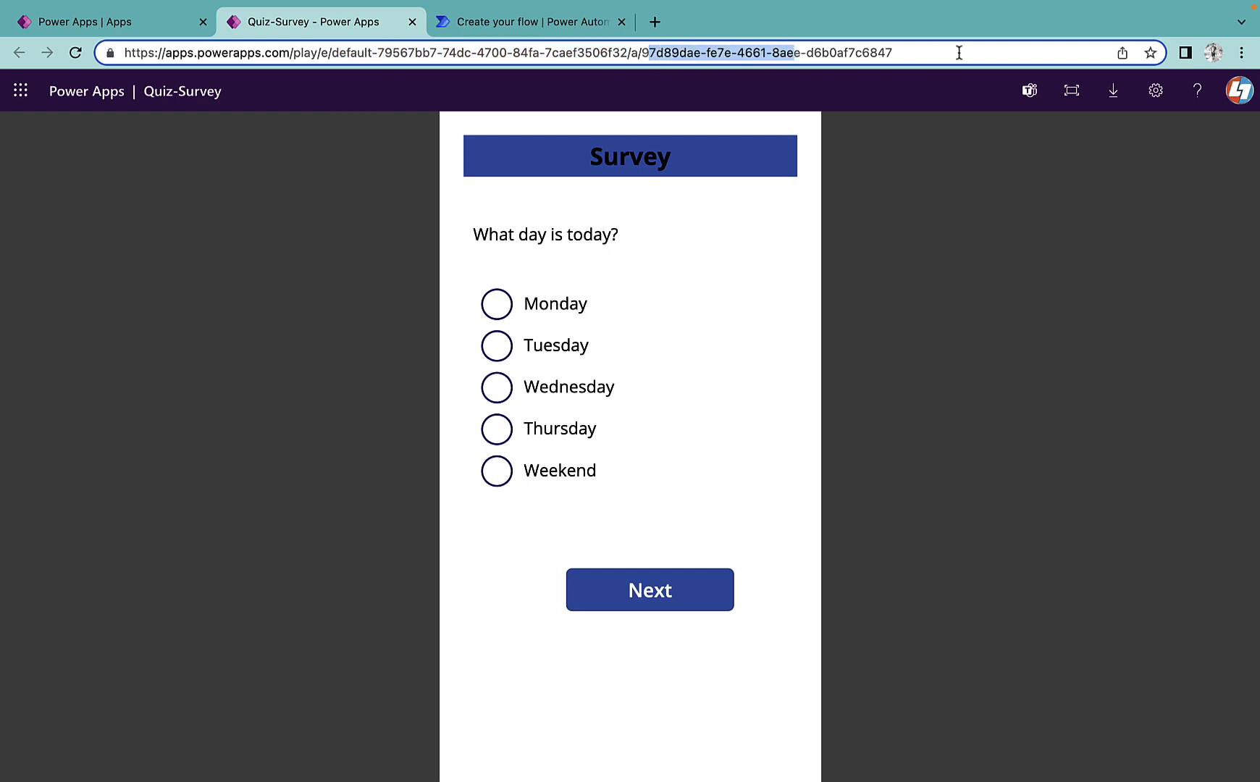
{"action": "left_click_drag", "start_coordinate": [956, 53], "coordinate": [645, 58]}
{"action": "key", "text": "ctrl+c"}
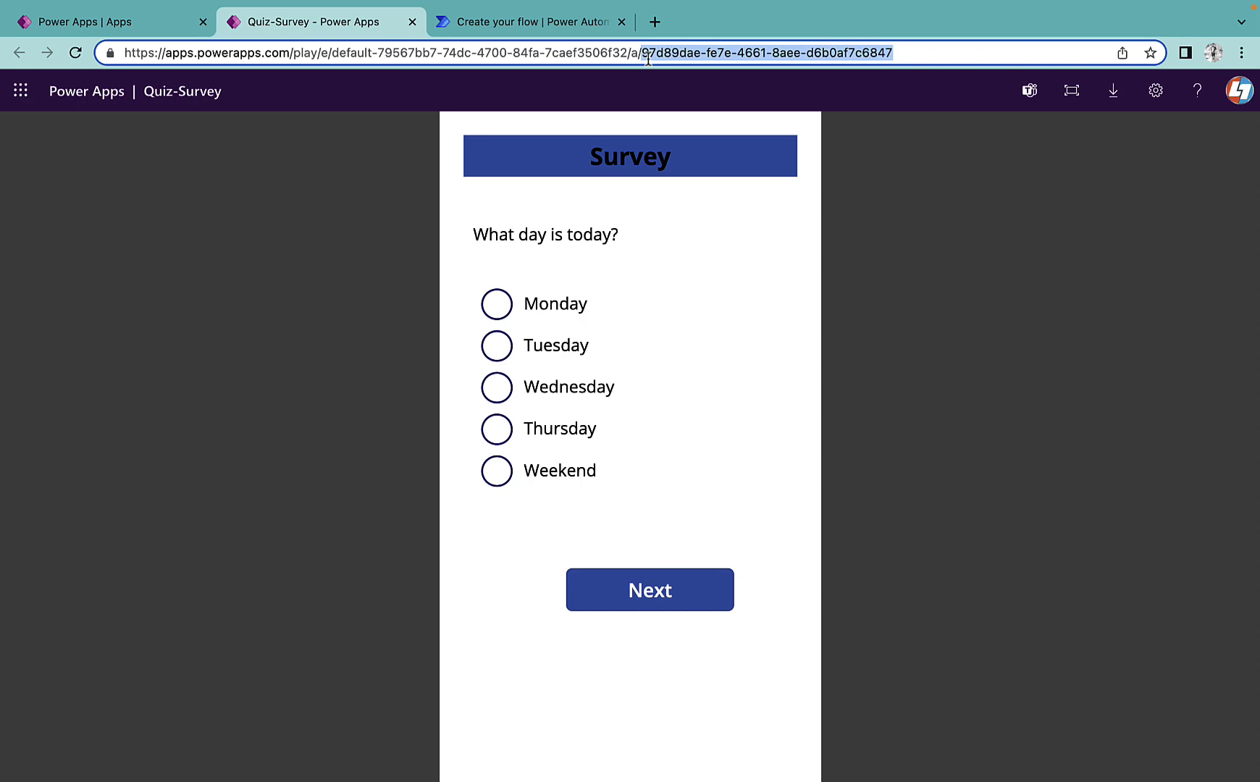
{"action": "left_click", "coordinate": [500, 23]}
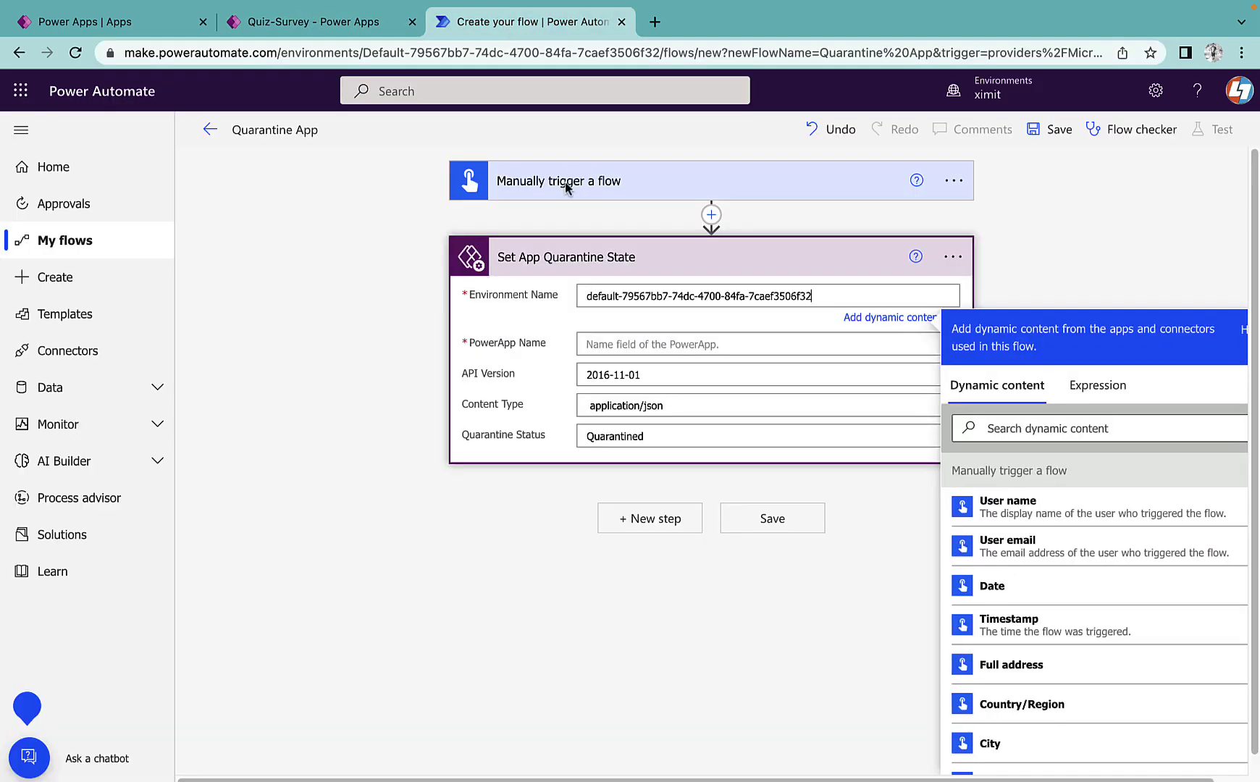
{"action": "left_click", "coordinate": [624, 346]}
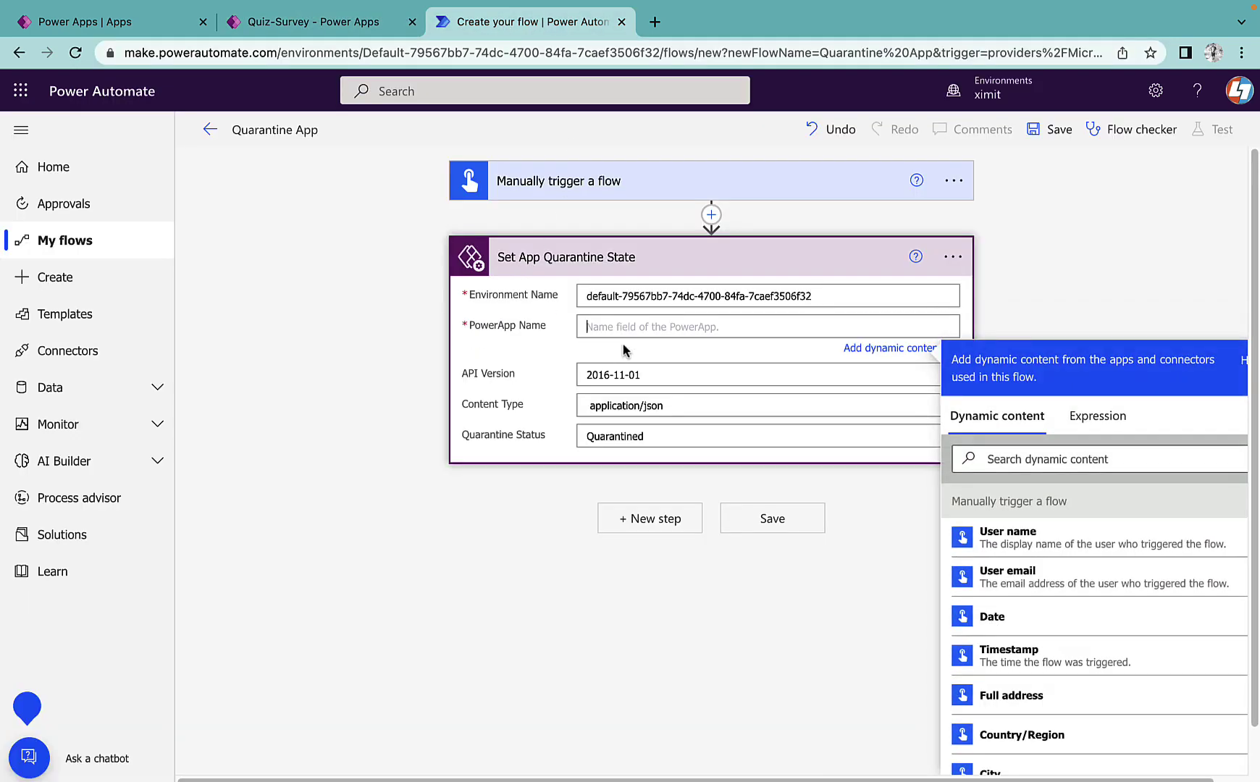
{"action": "key", "text": "ctrl+v"}
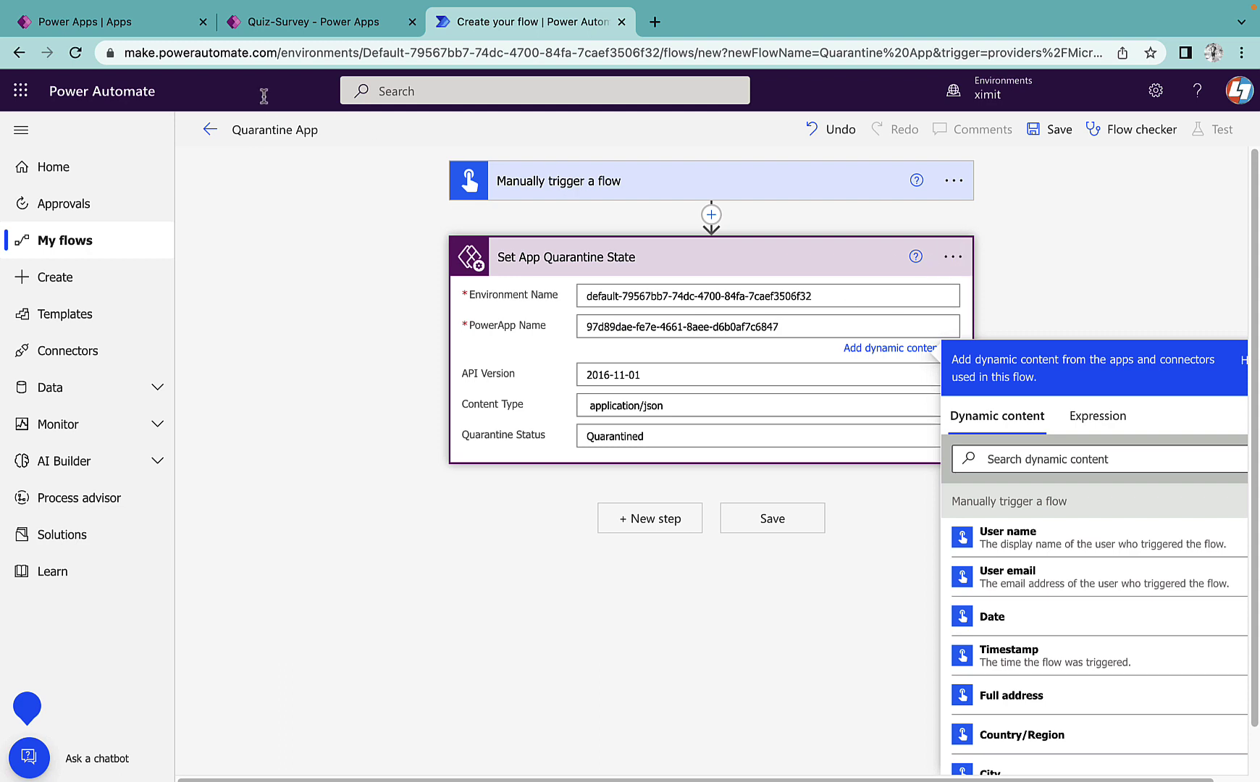
{"action": "left_click", "coordinate": [138, 28]}
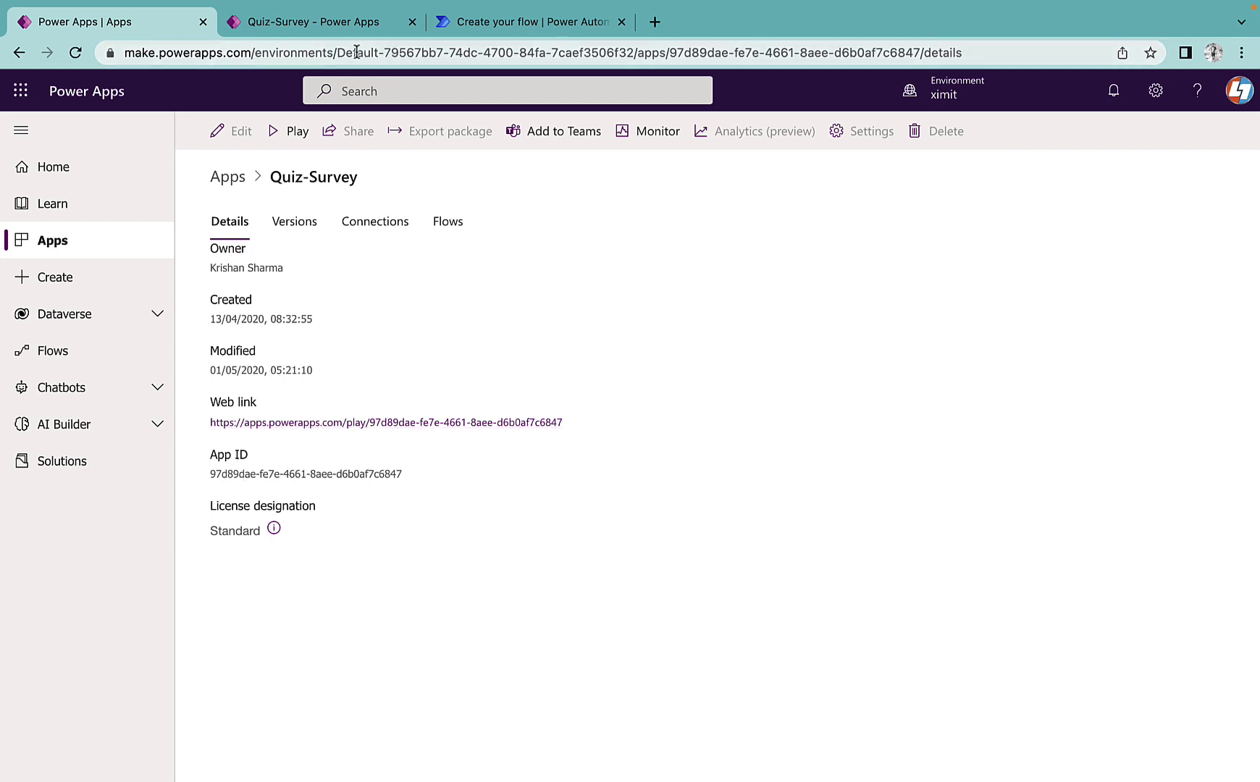
Return to the Quarantine App flow, whose action shows Quarantine Status Quarantined.
{"action": "left_click", "coordinate": [468, 22]}
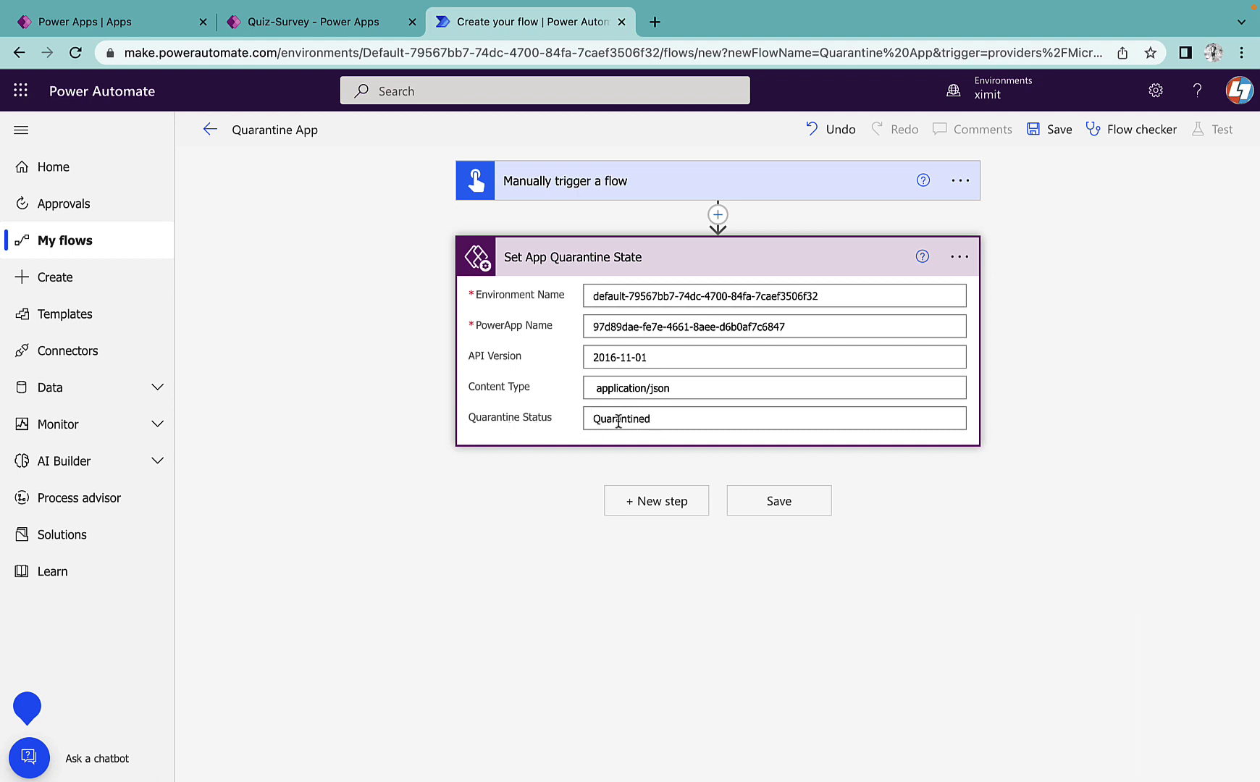
Save the flow and run a successful manual test that quarantines Quiz-Survey.
{"action": "left_click", "coordinate": [790, 509]}
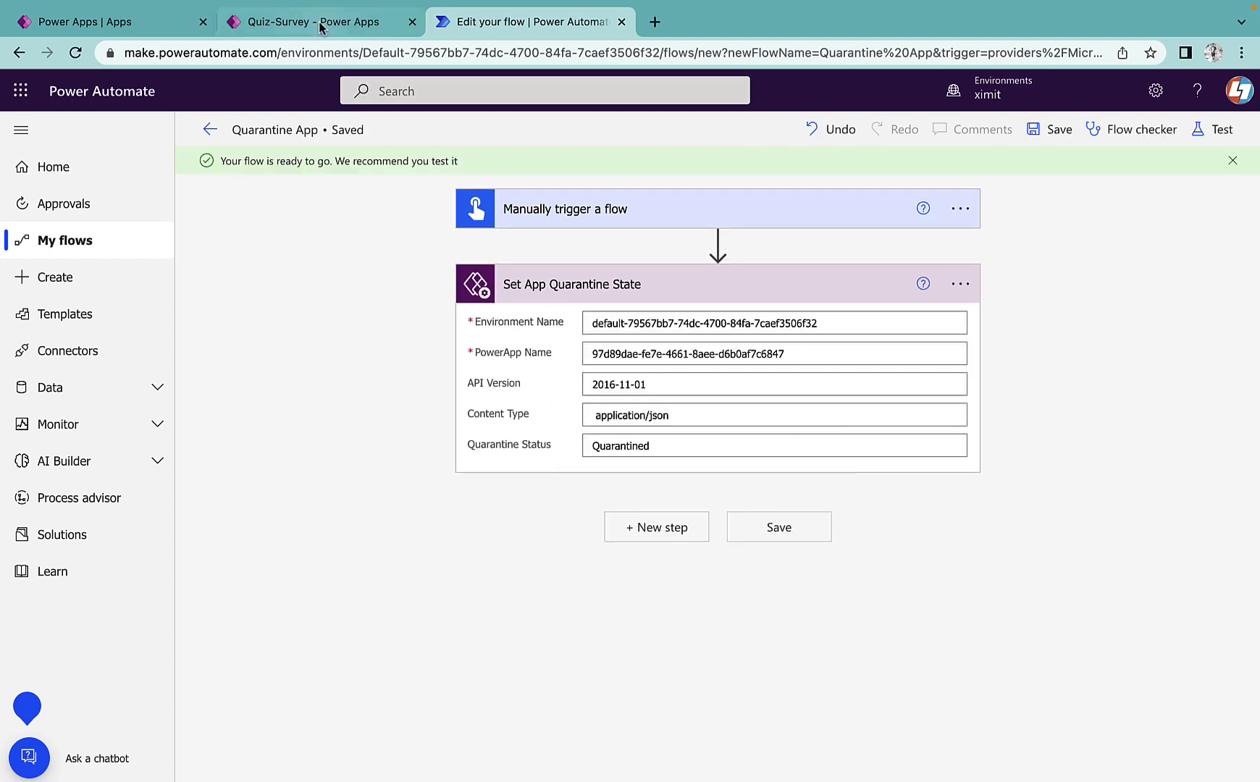
{"action": "left_click", "coordinate": [1217, 132]}
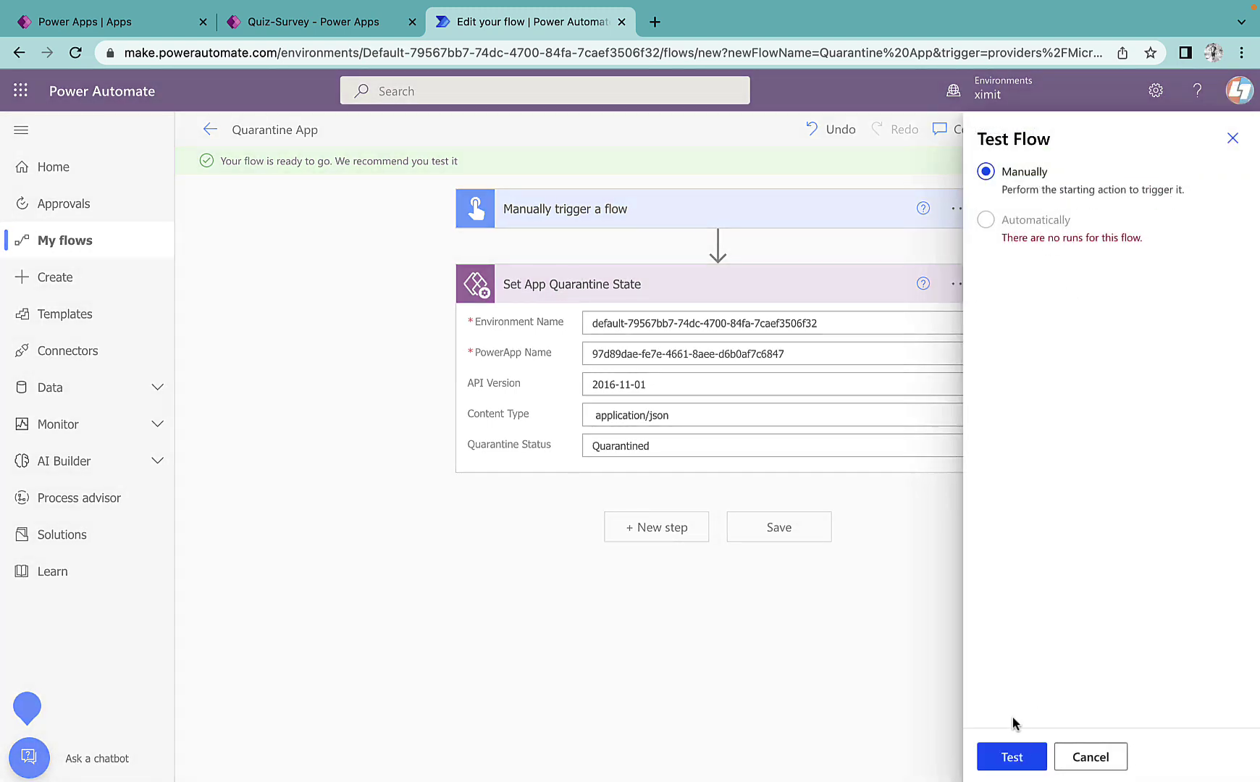
{"action": "left_click", "coordinate": [1026, 765]}
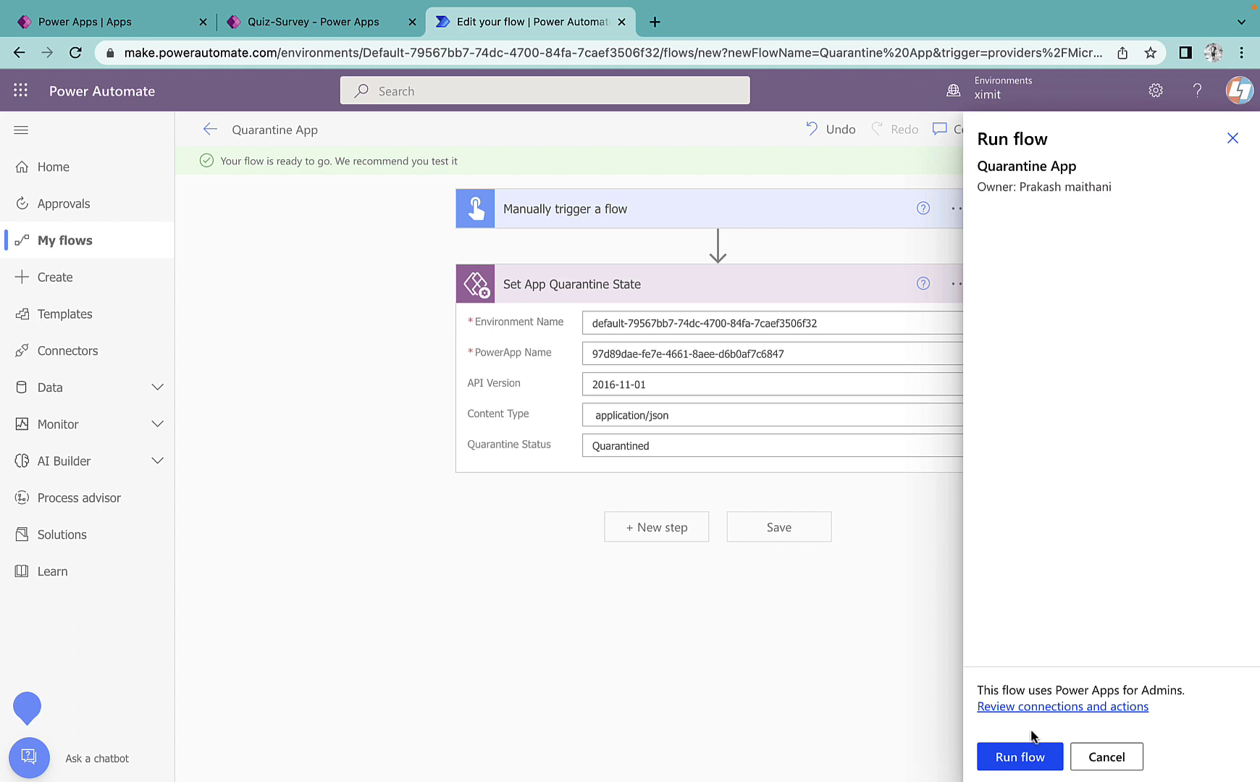
{"action": "left_click", "coordinate": [1029, 757]}
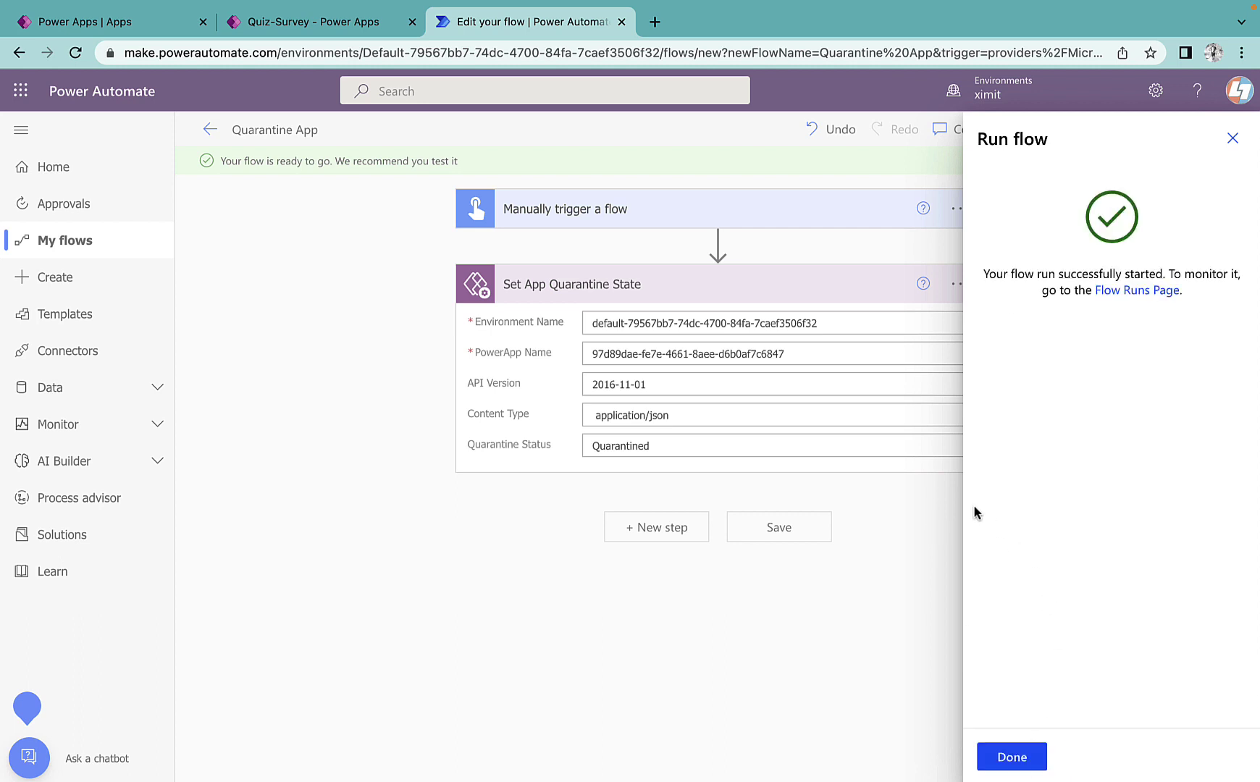
{"action": "left_click", "coordinate": [1007, 757]}
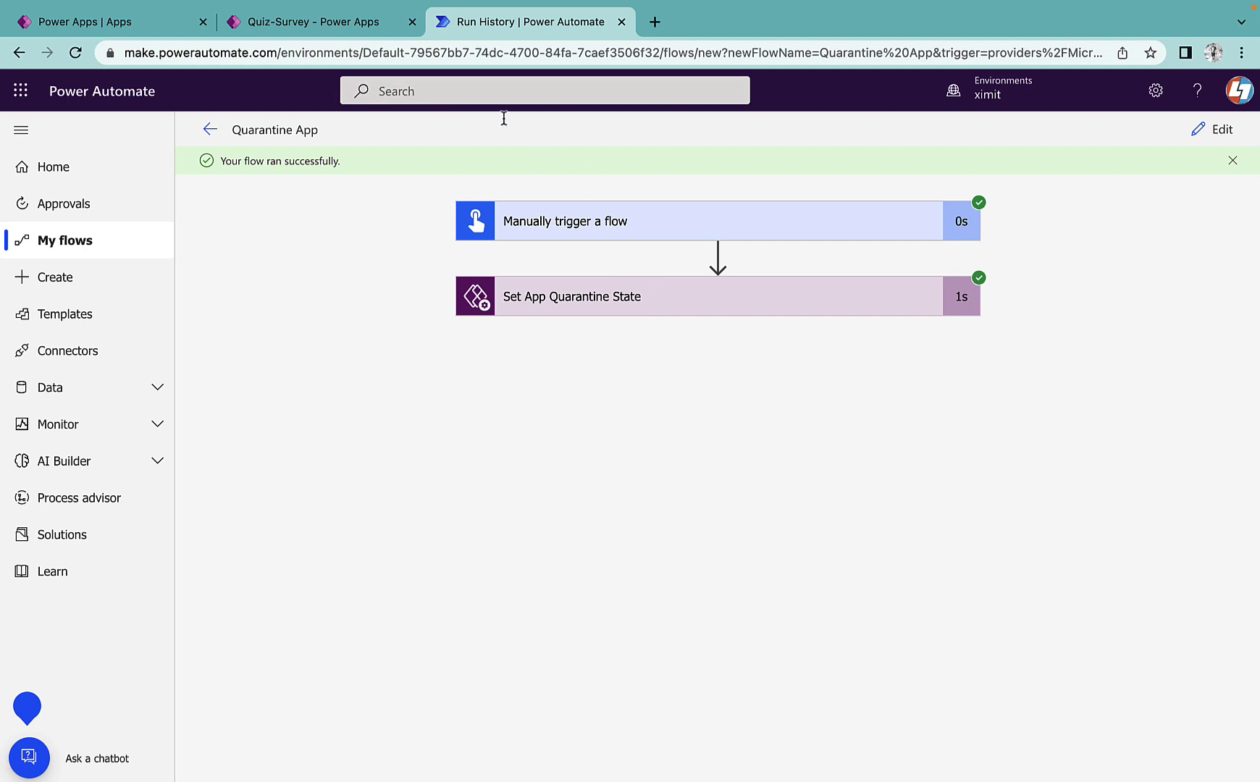
{"action": "left_click", "coordinate": [330, 28]}
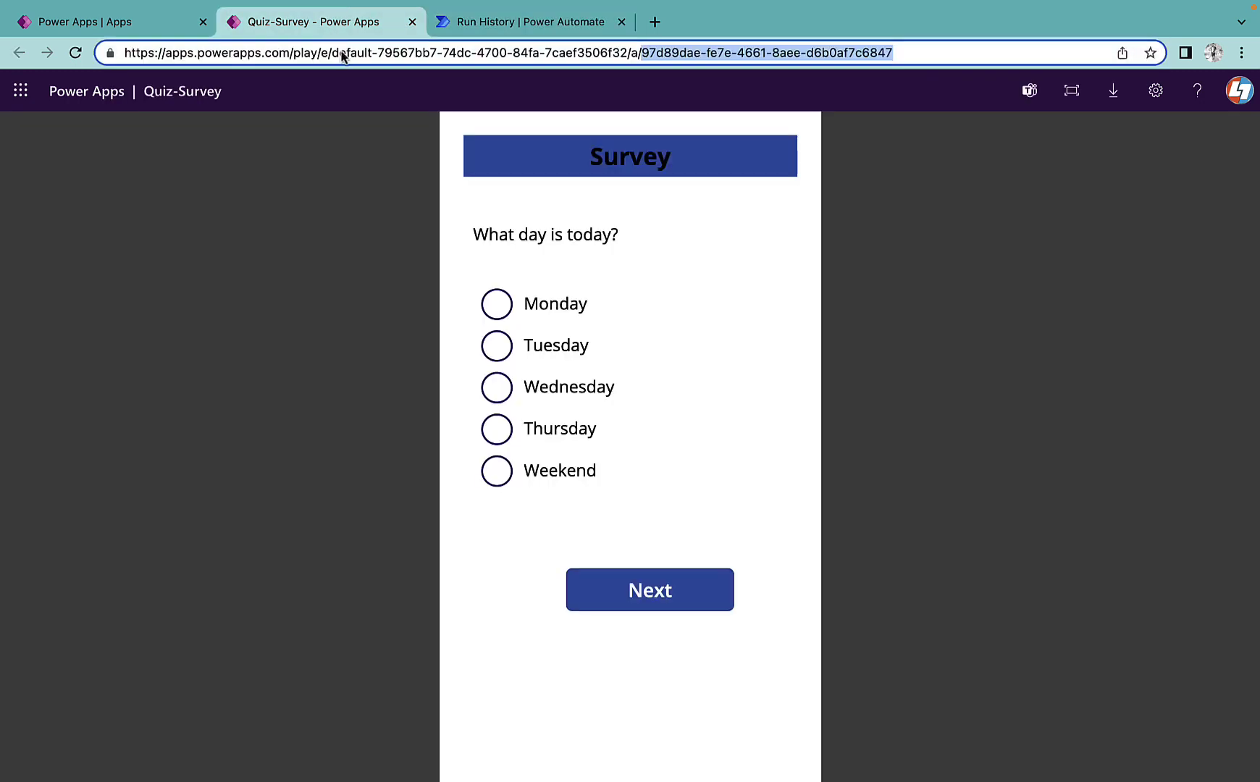
Reload Quiz-Survey until it reports it cannot launch because the admin quarantined it.
{"action": "left_click", "coordinate": [76, 53]}
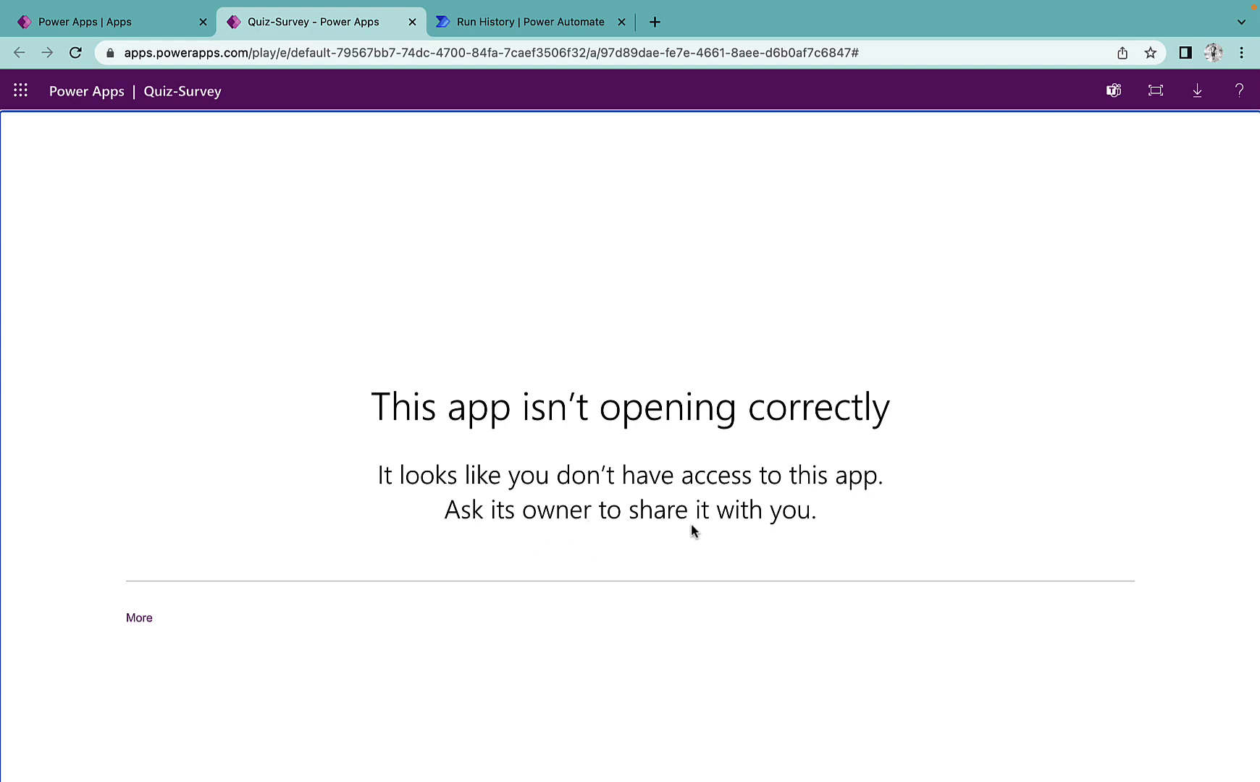
{"action": "left_click", "coordinate": [76, 53]}
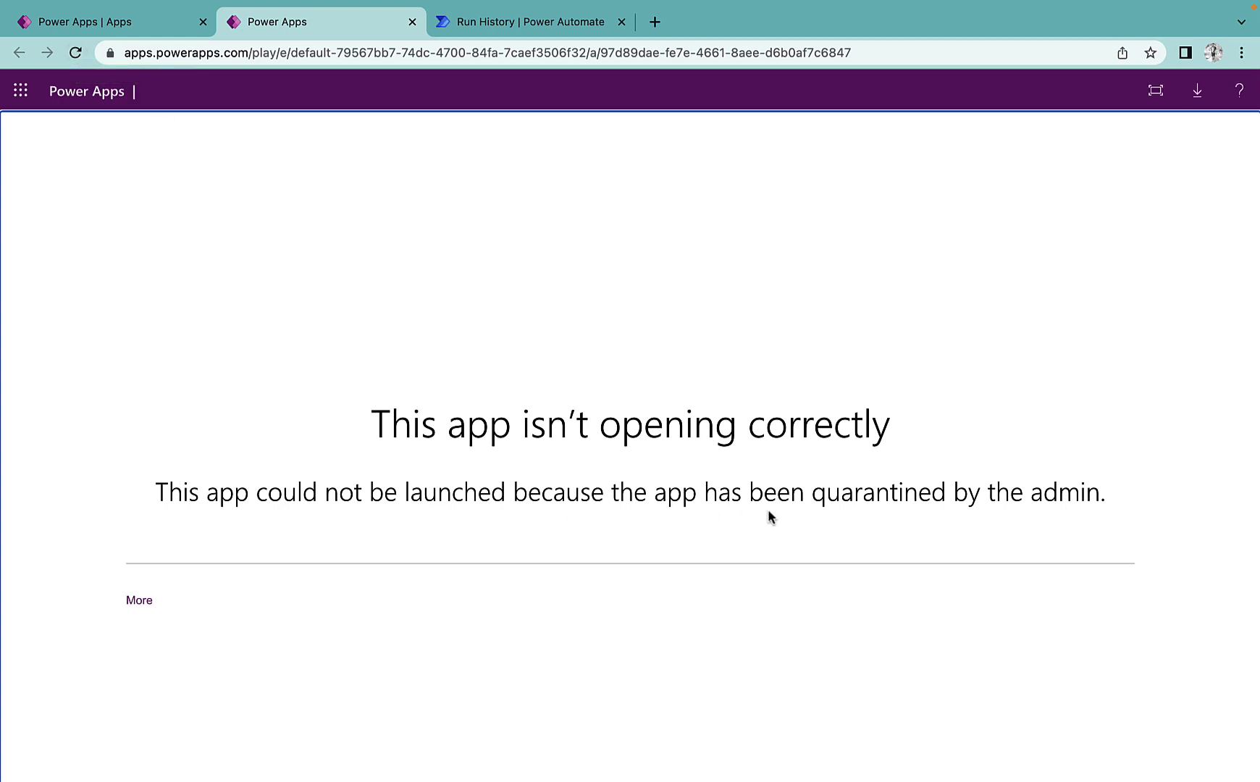
Change the flow's Quarantine Status to UnQuarantined and save it.
{"action": "left_click", "coordinate": [510, 27]}
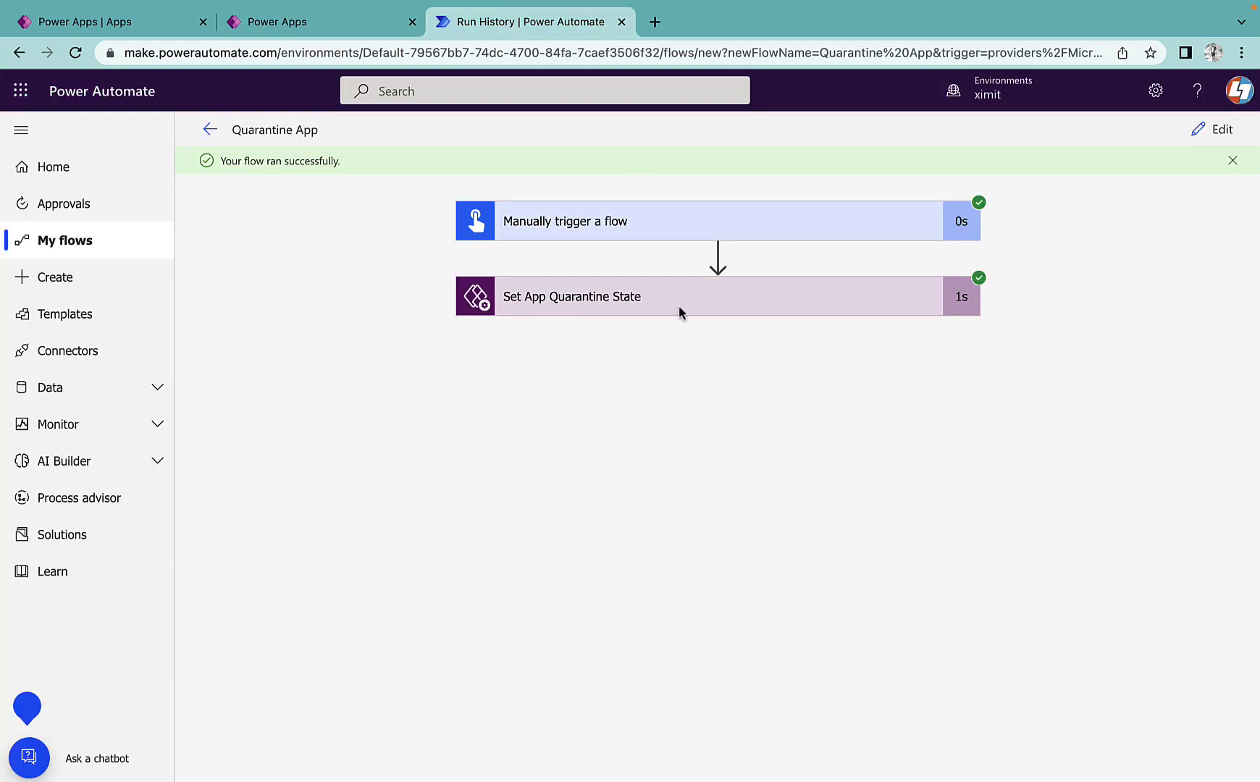
{"action": "left_click", "coordinate": [631, 309]}
{"action": "left_click", "coordinate": [1224, 130]}
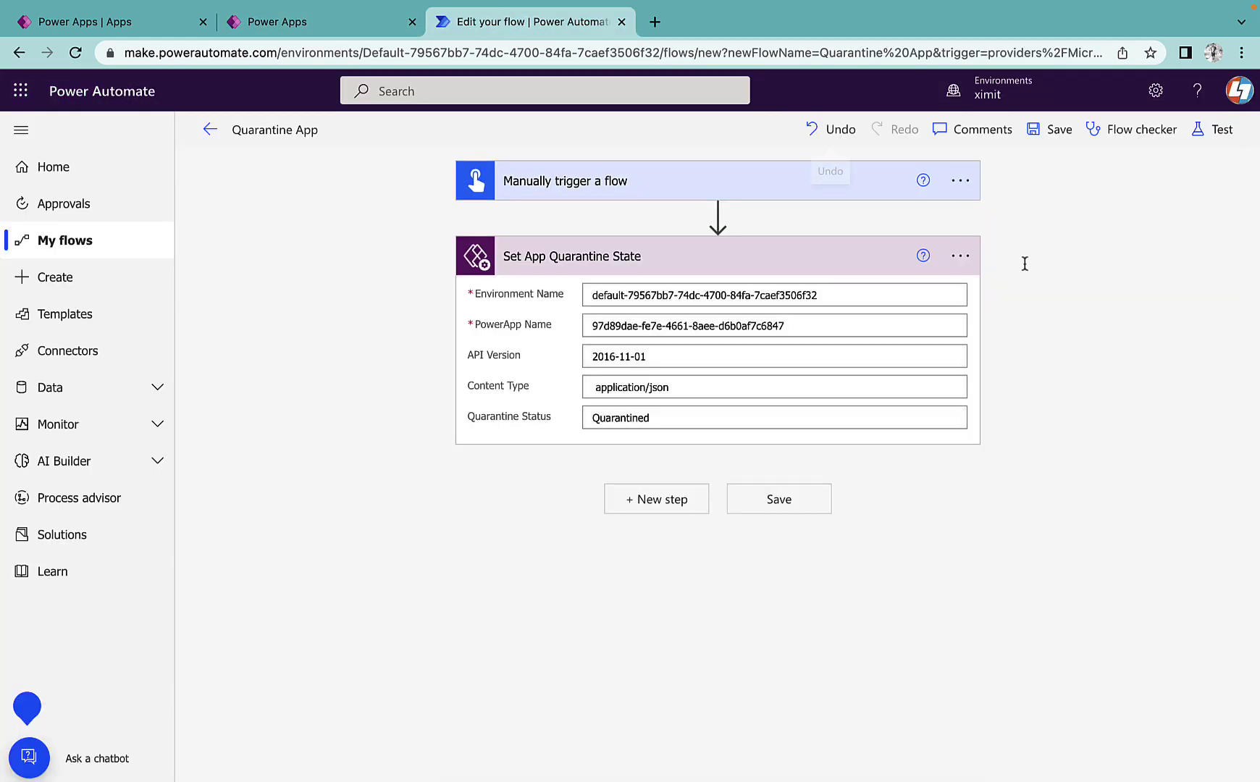
{"action": "left_click", "coordinate": [591, 418]}
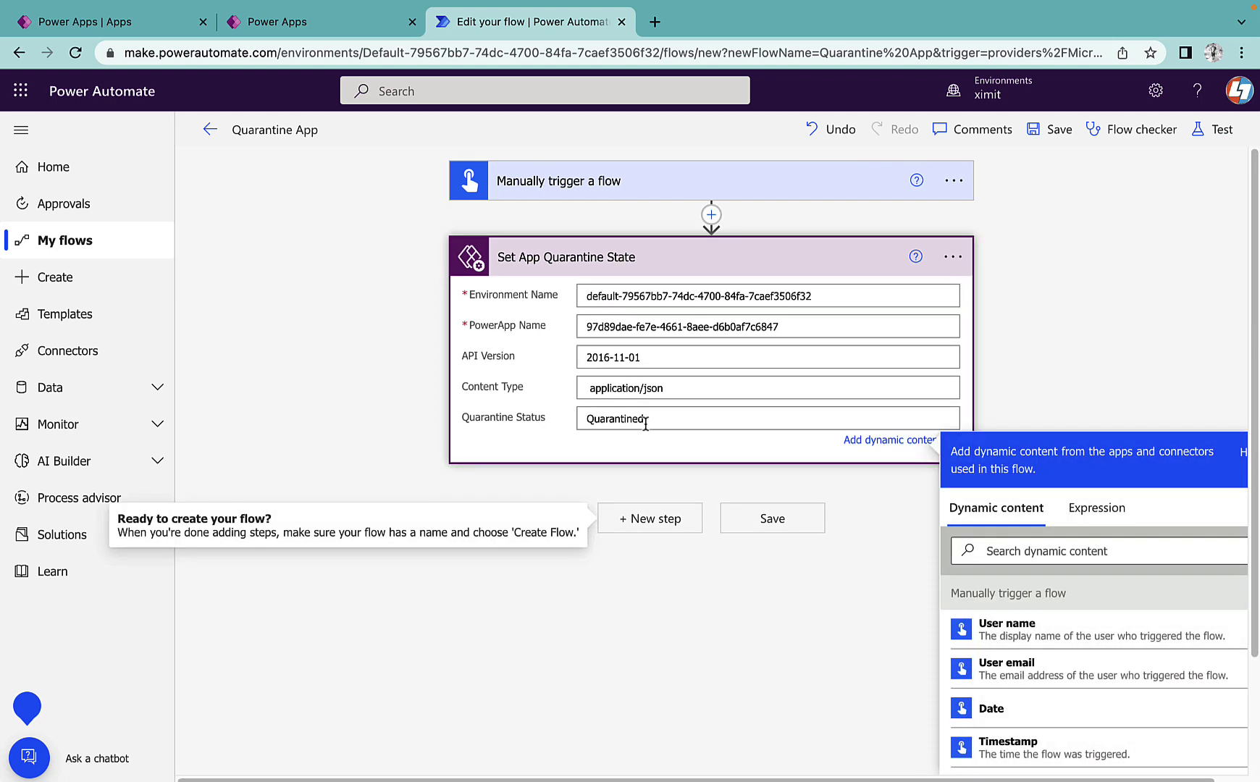
{"action": "type", "text": "Un"}
{"action": "left_click", "coordinate": [1054, 129]}
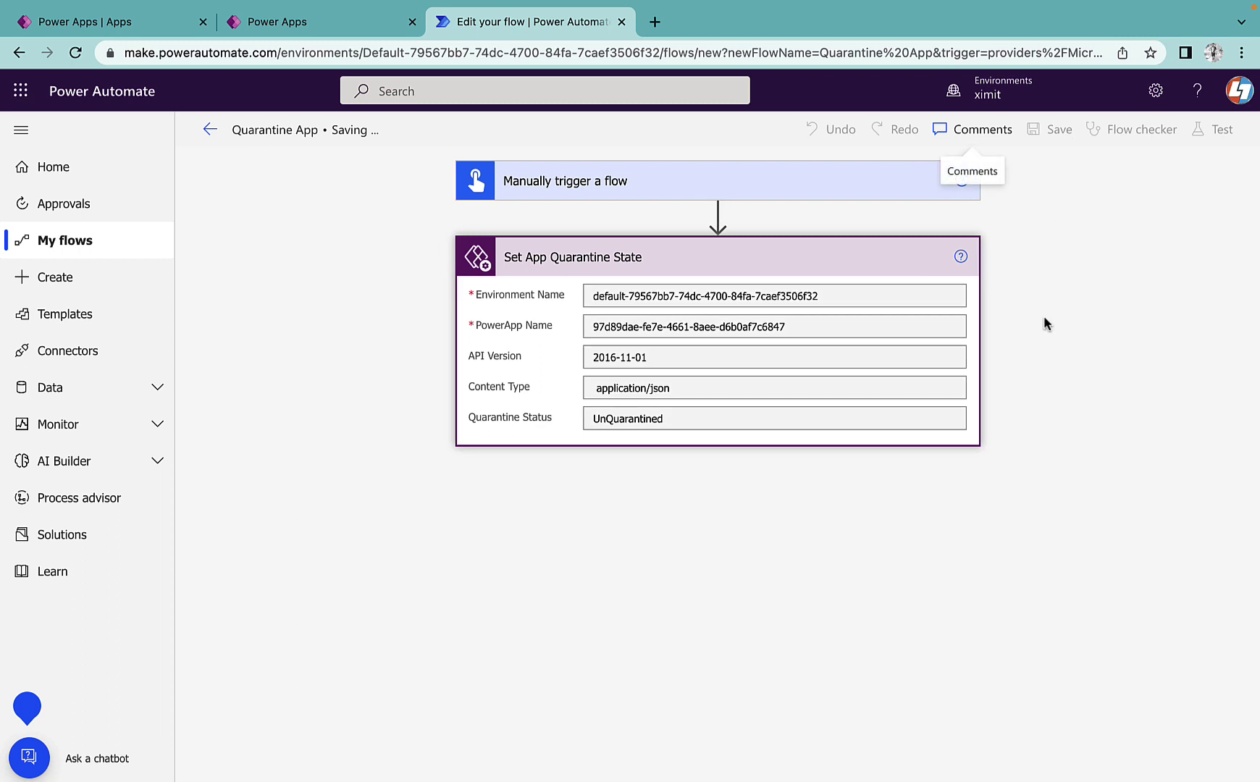
Run a successful manual test of the updated flow to unquarantine the app.
{"action": "left_click", "coordinate": [1222, 131]}
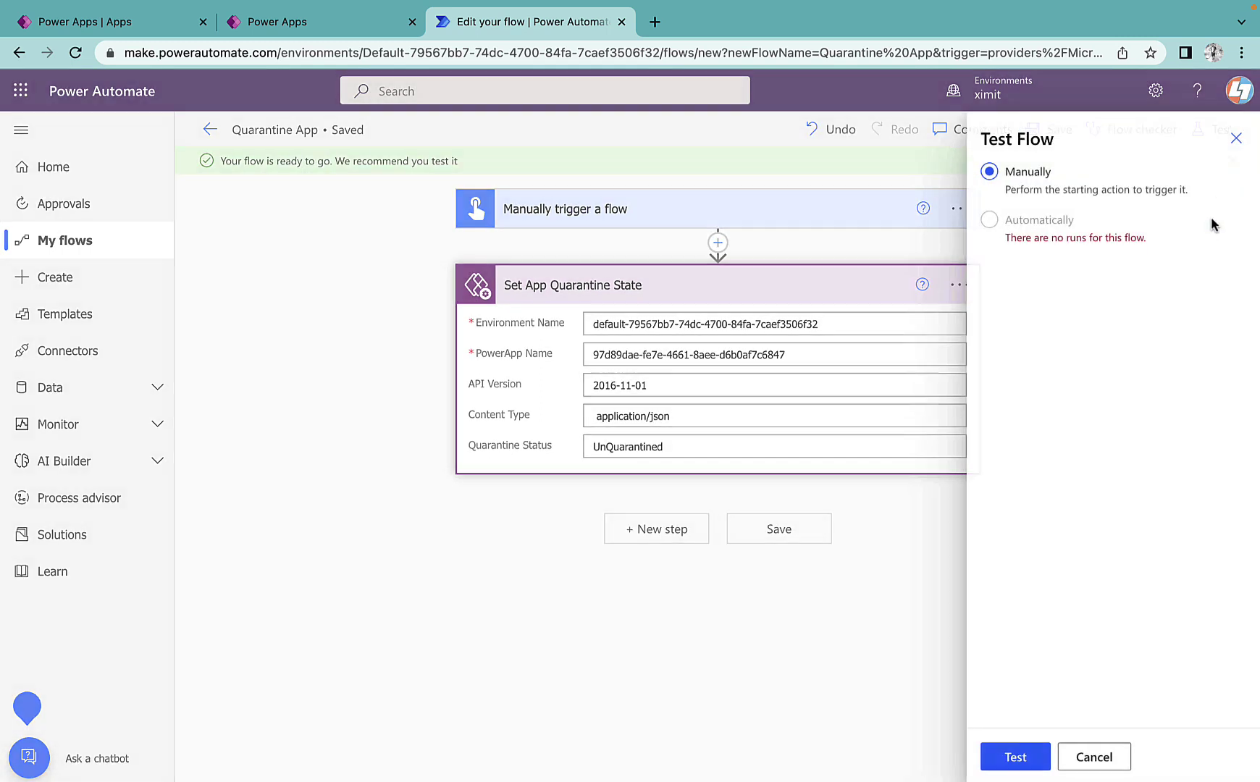
{"action": "left_click", "coordinate": [1012, 761]}
{"action": "left_click", "coordinate": [1023, 756]}
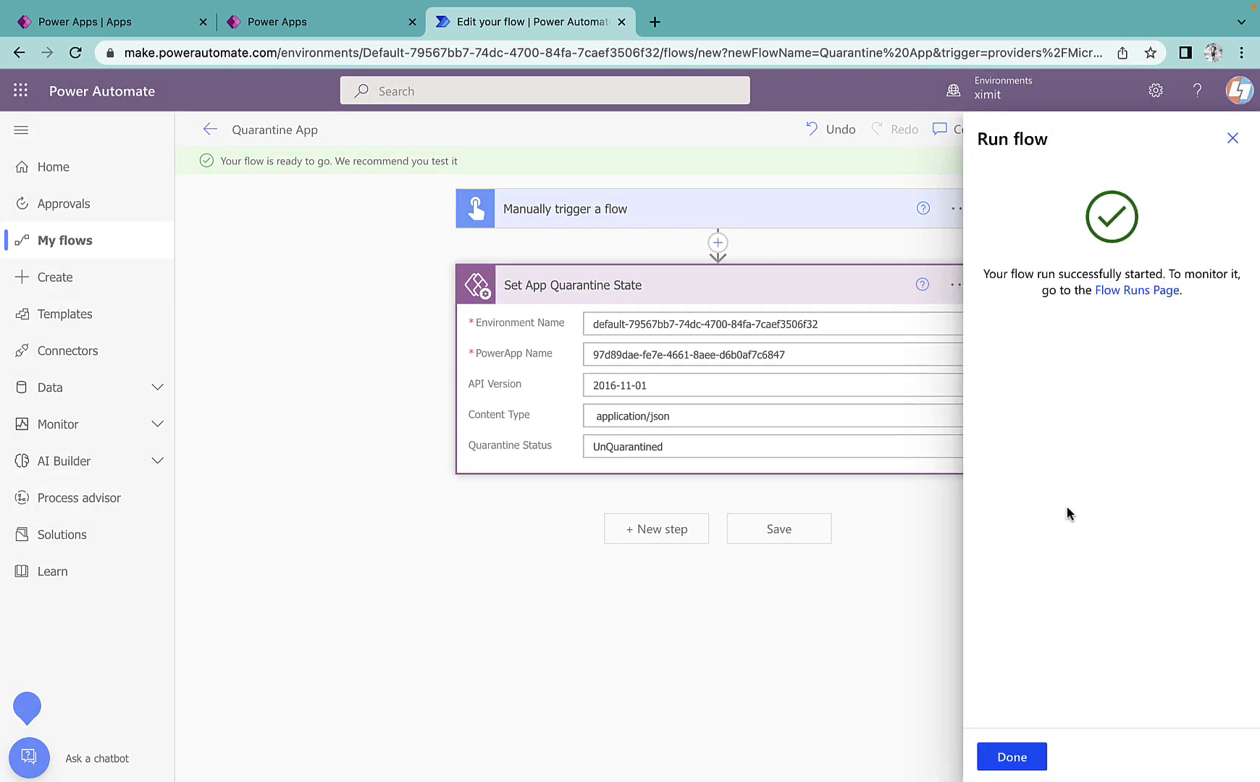
{"action": "left_click", "coordinate": [1009, 755]}
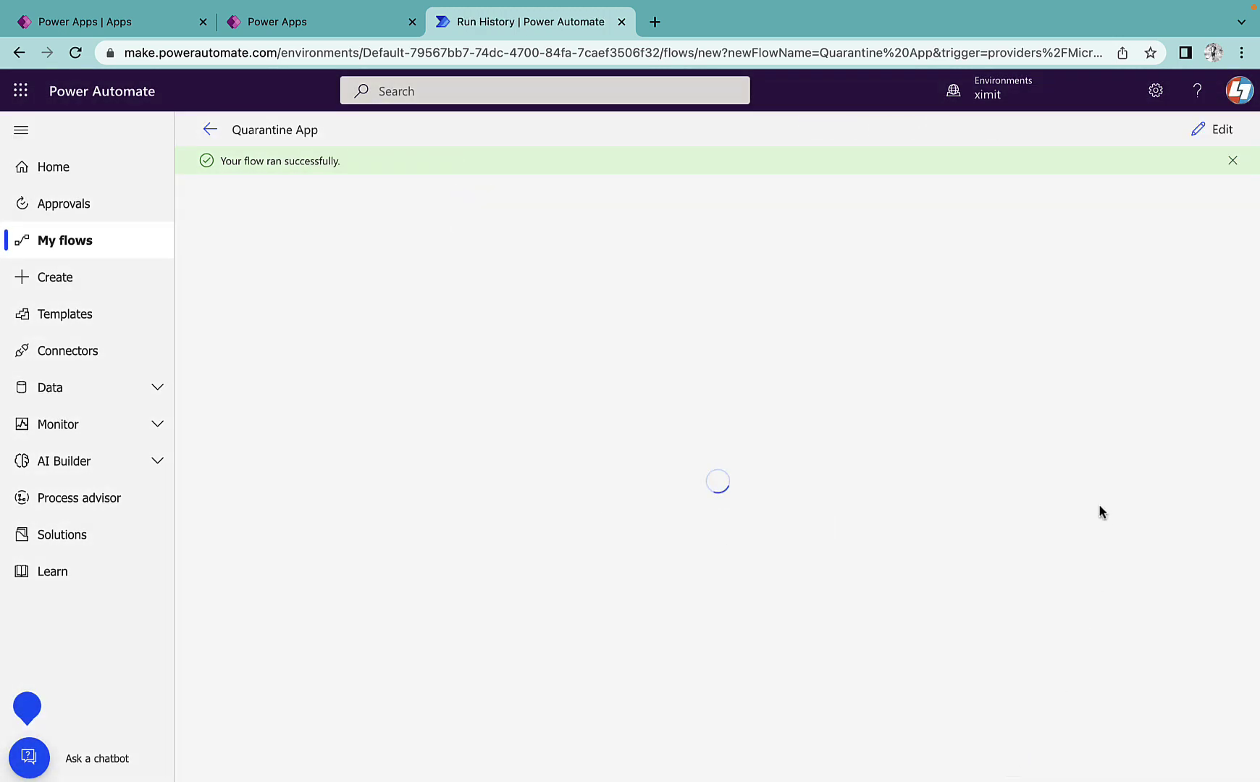
Reload Quiz-Survey and confirm it opens to its Survey question screen.
{"action": "left_click", "coordinate": [326, 20]}
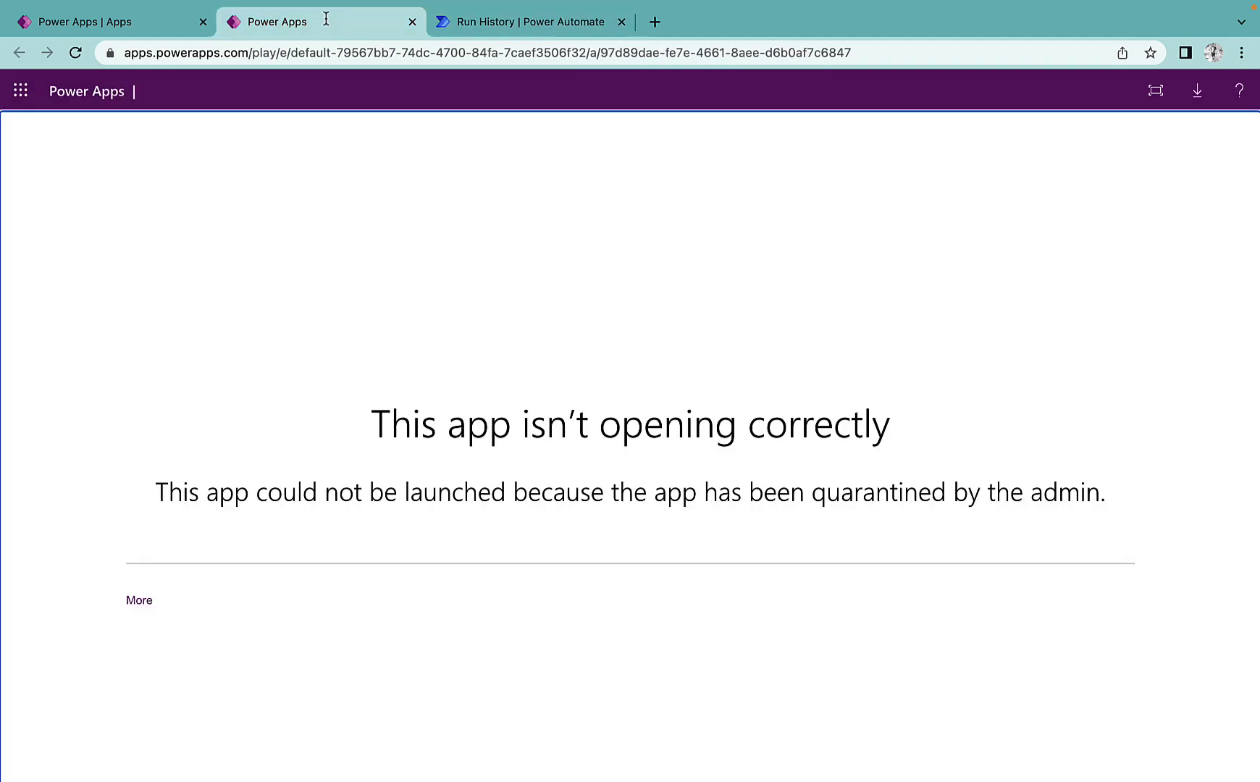
{"action": "left_click", "coordinate": [75, 52]}
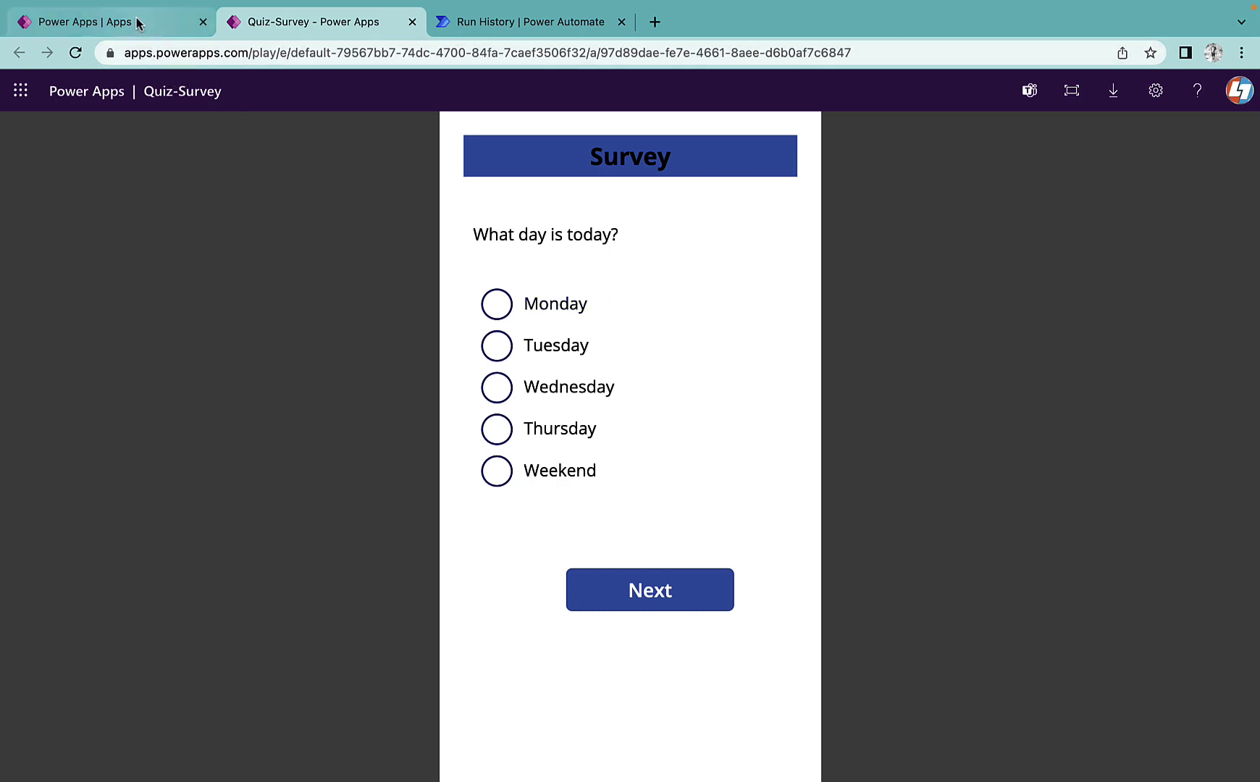
{"action": "left_click", "coordinate": [147, 25]}
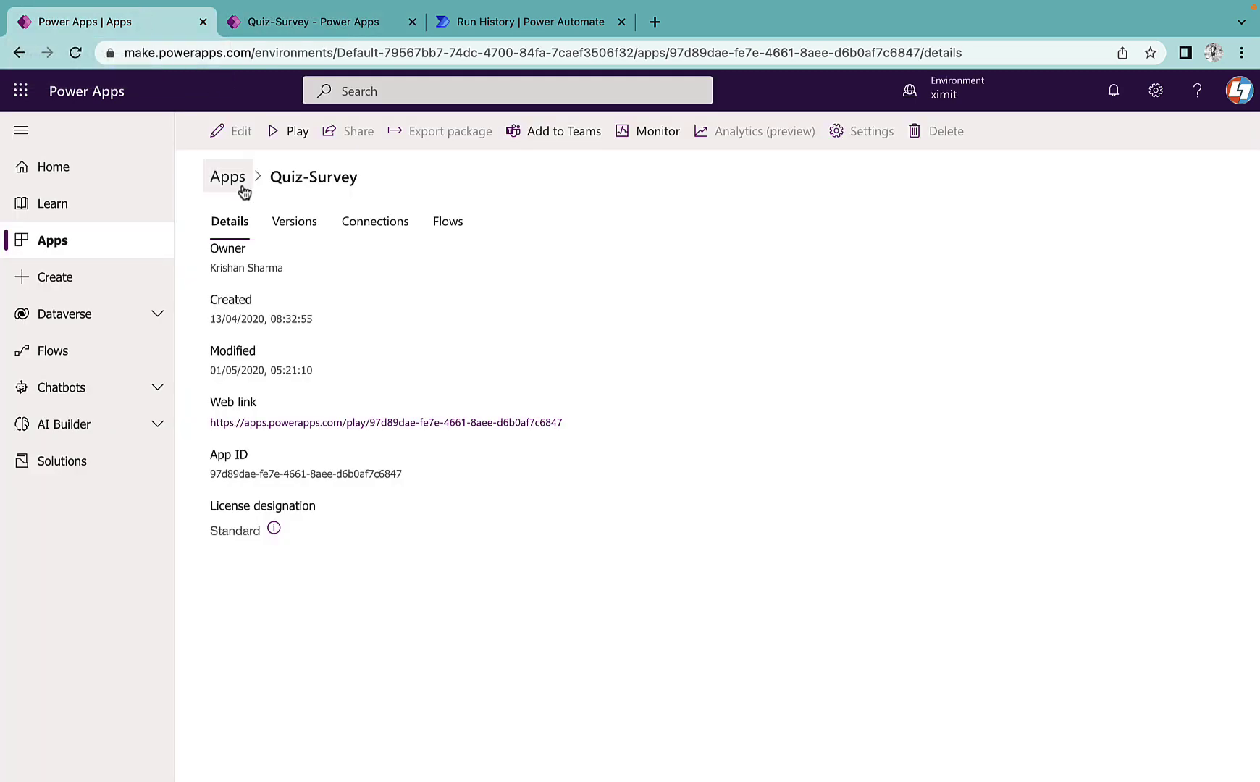
{"action": "left_click", "coordinate": [99, 249]}
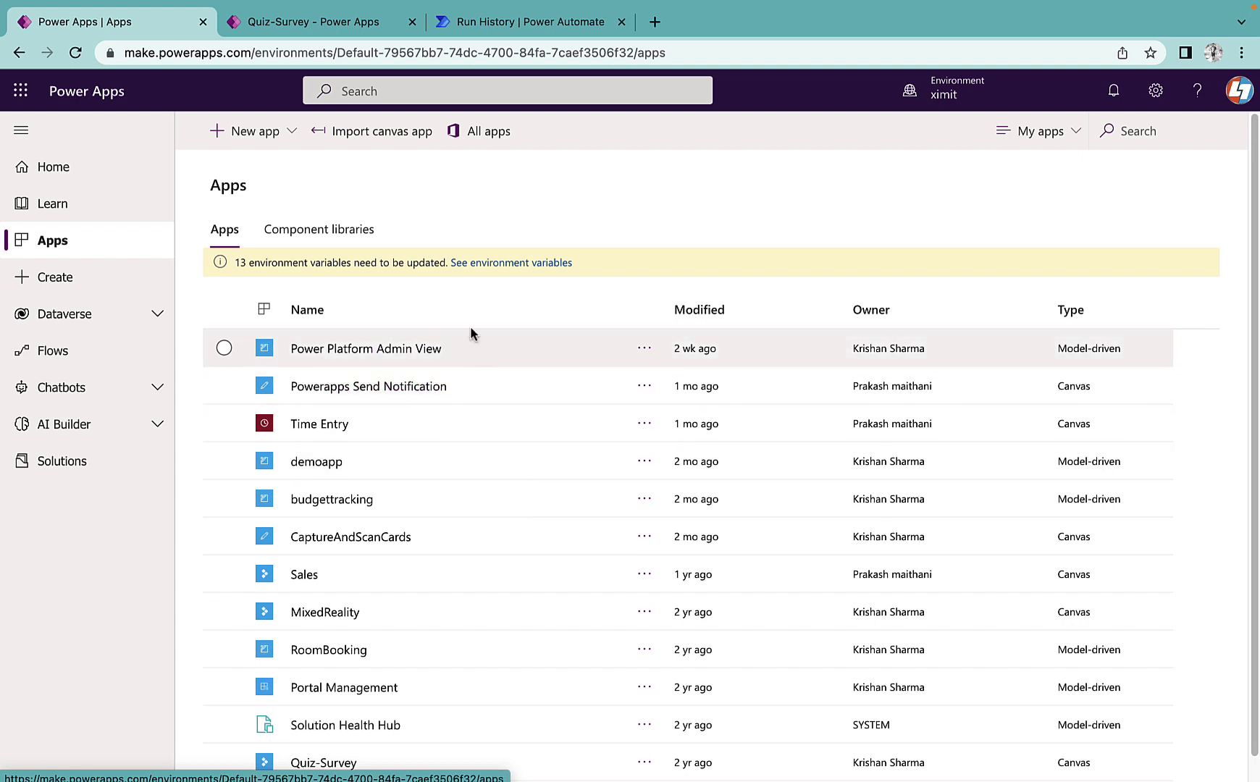
{"action": "left_click", "coordinate": [308, 27]}
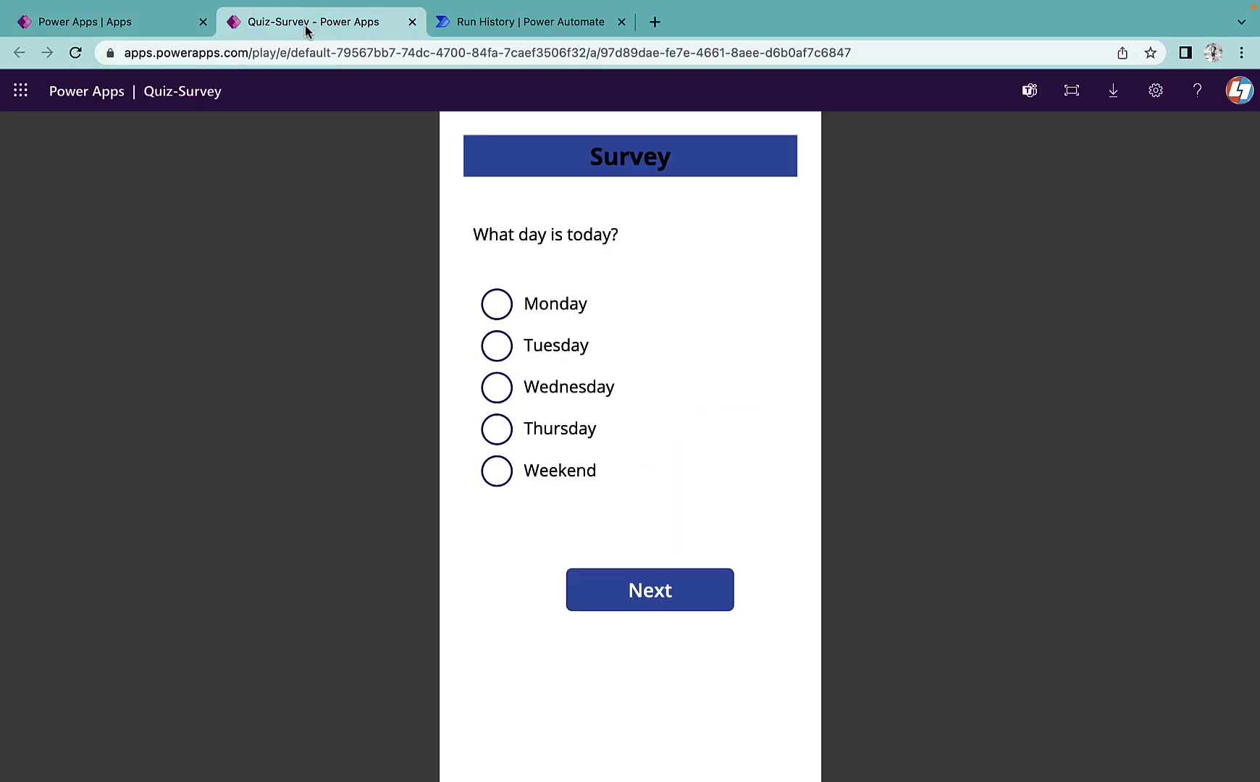